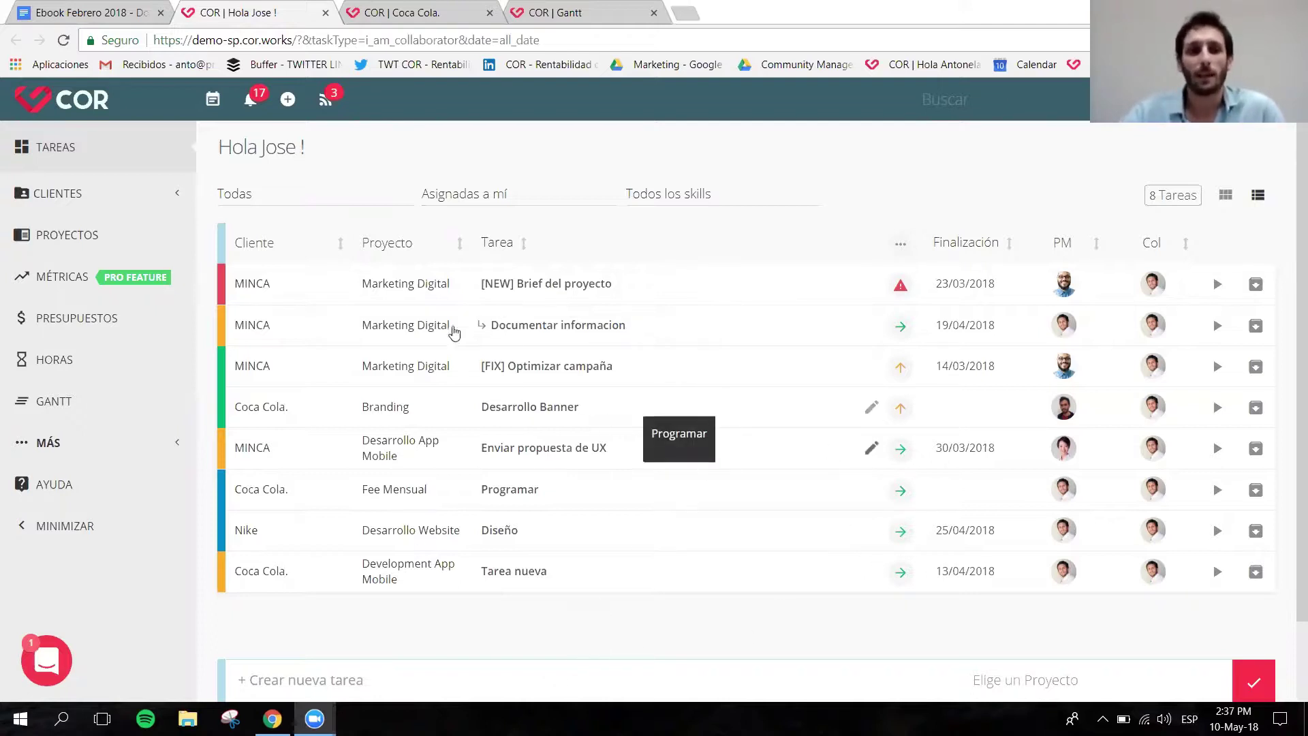
Step: Filter the tasks assigned to me to finished ones and open the Crear HTML task of the Coca Cola Branding project
mouse_move(225, 245)
click(334, 243)
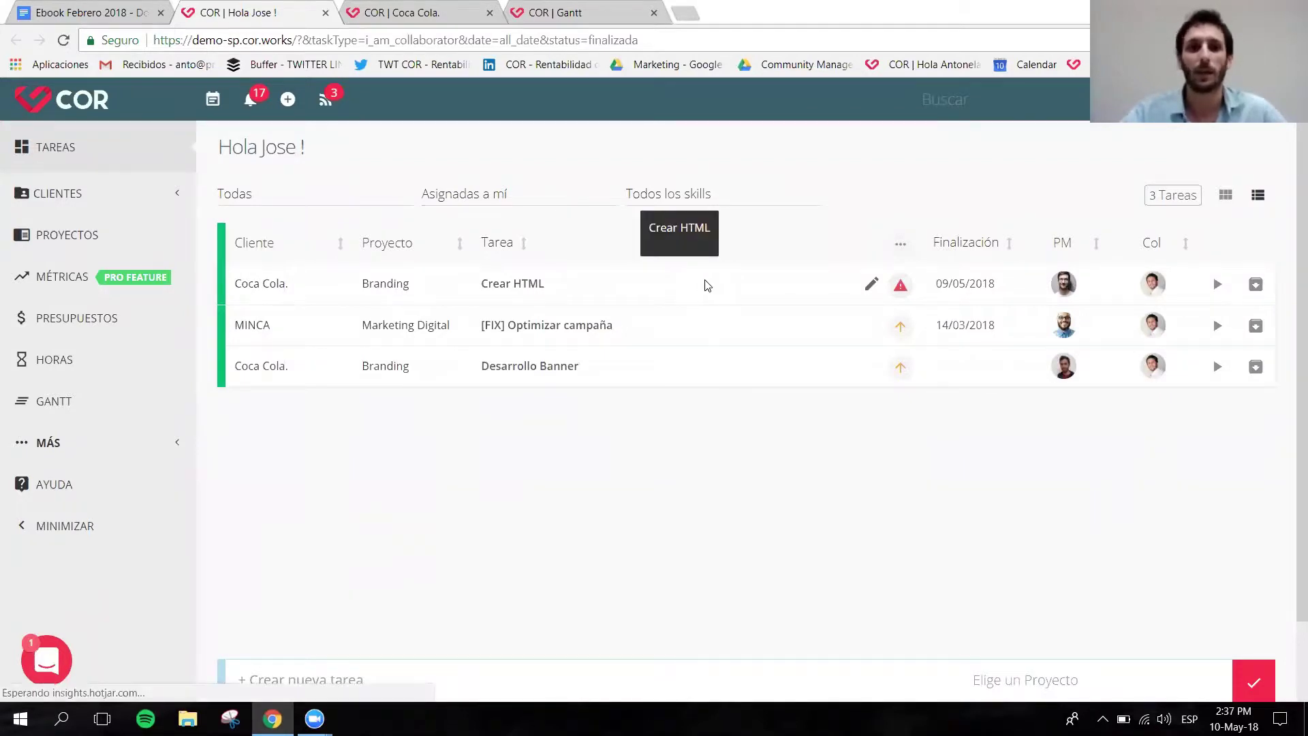
click(707, 285)
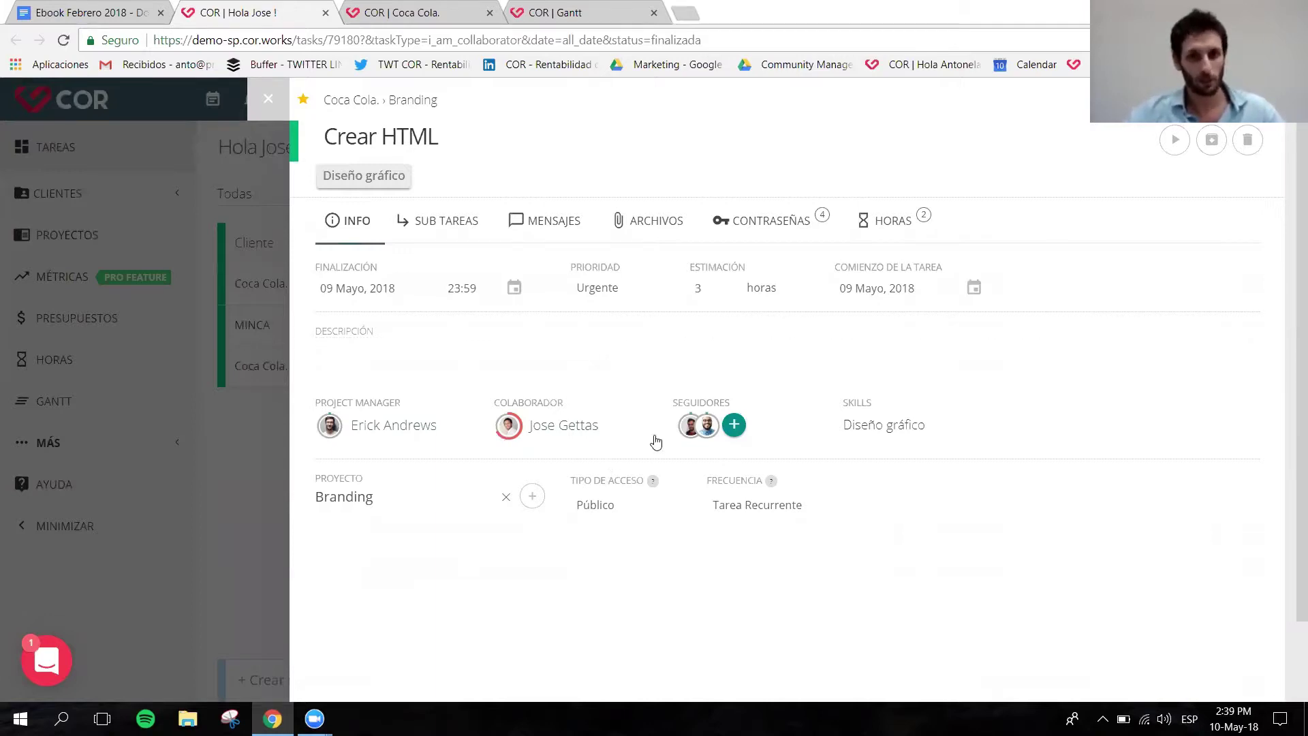
Step: Check the available capacity of the Crear HTML task's project manager and collaborator, and close the task details
mouse_move(516, 427)
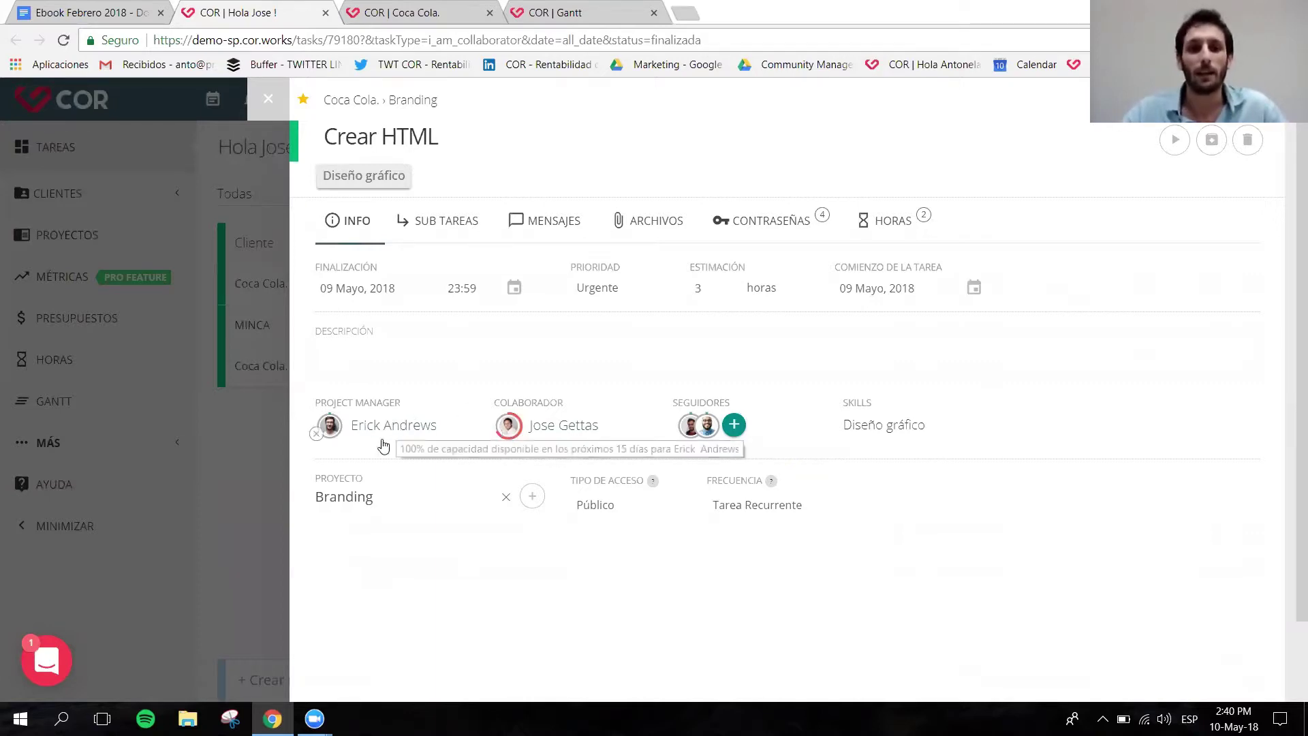
mouse_move(576, 433)
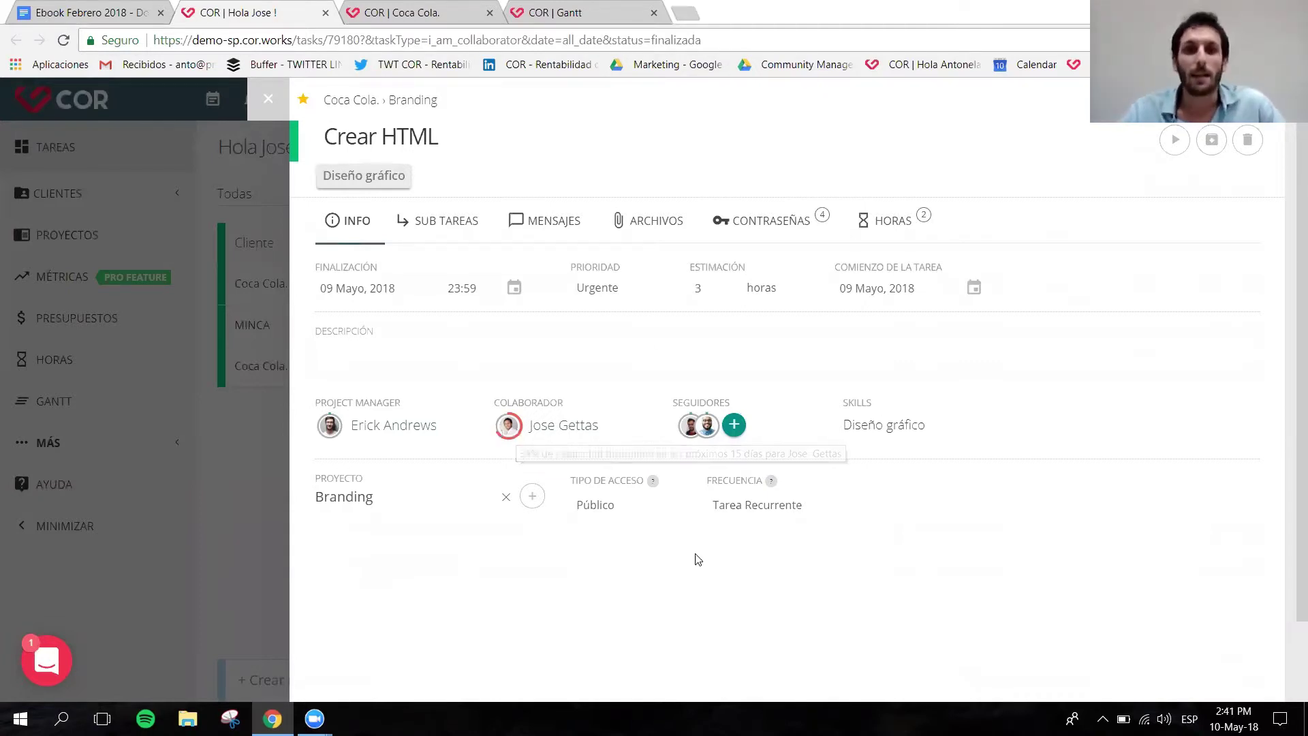
click(266, 102)
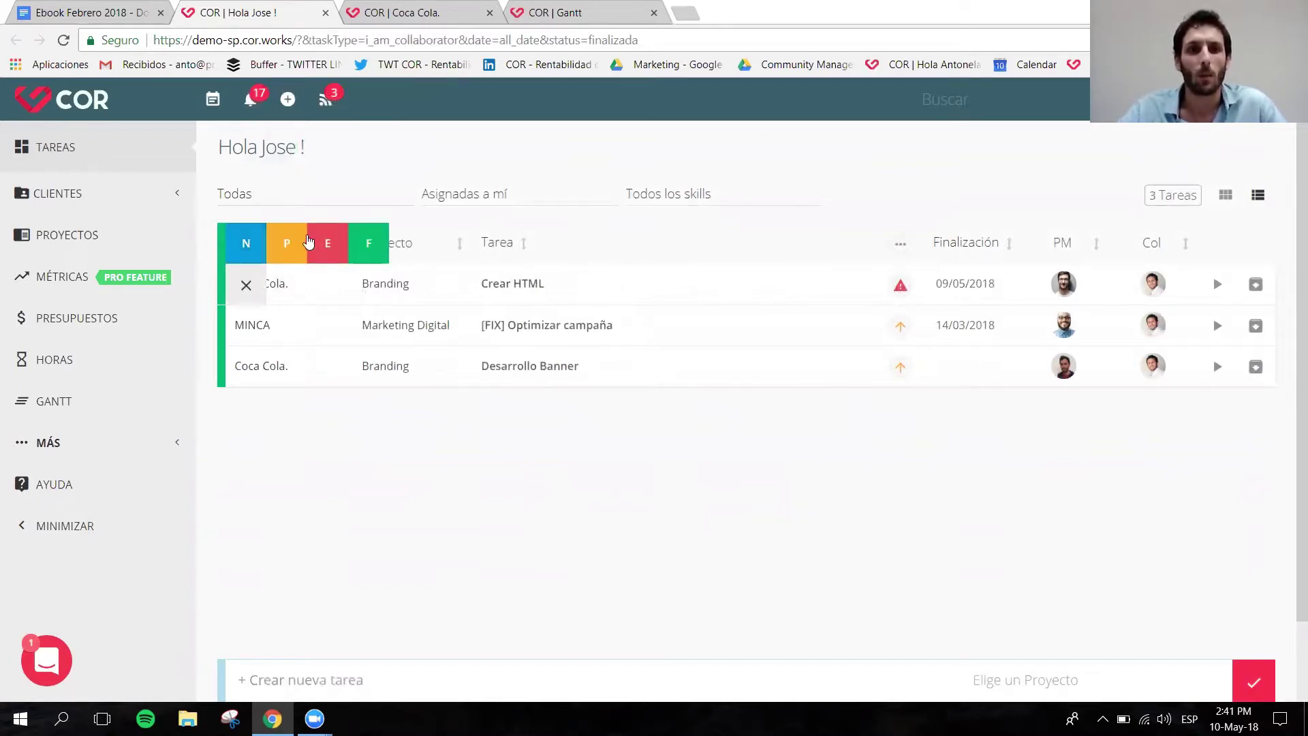
Step: Switch the task list to "Creadas por mí" and clear the finished status filter
click(539, 194)
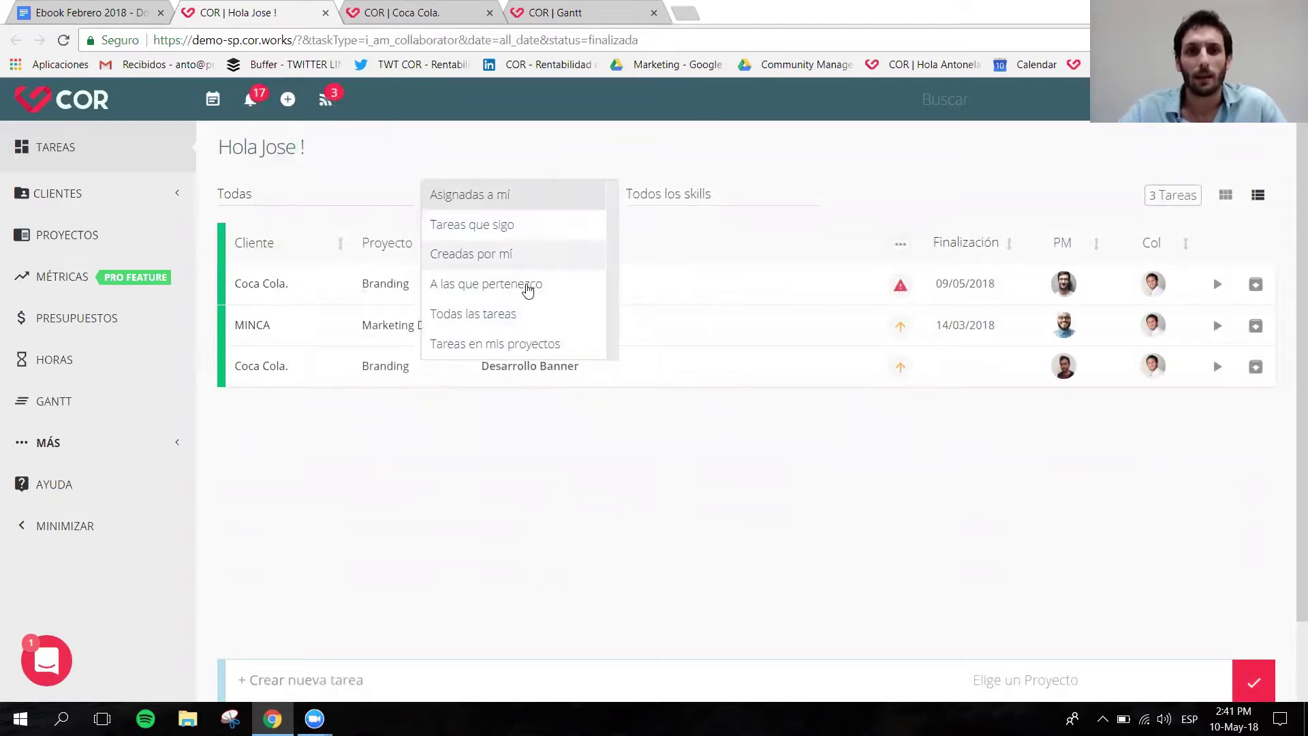
click(521, 255)
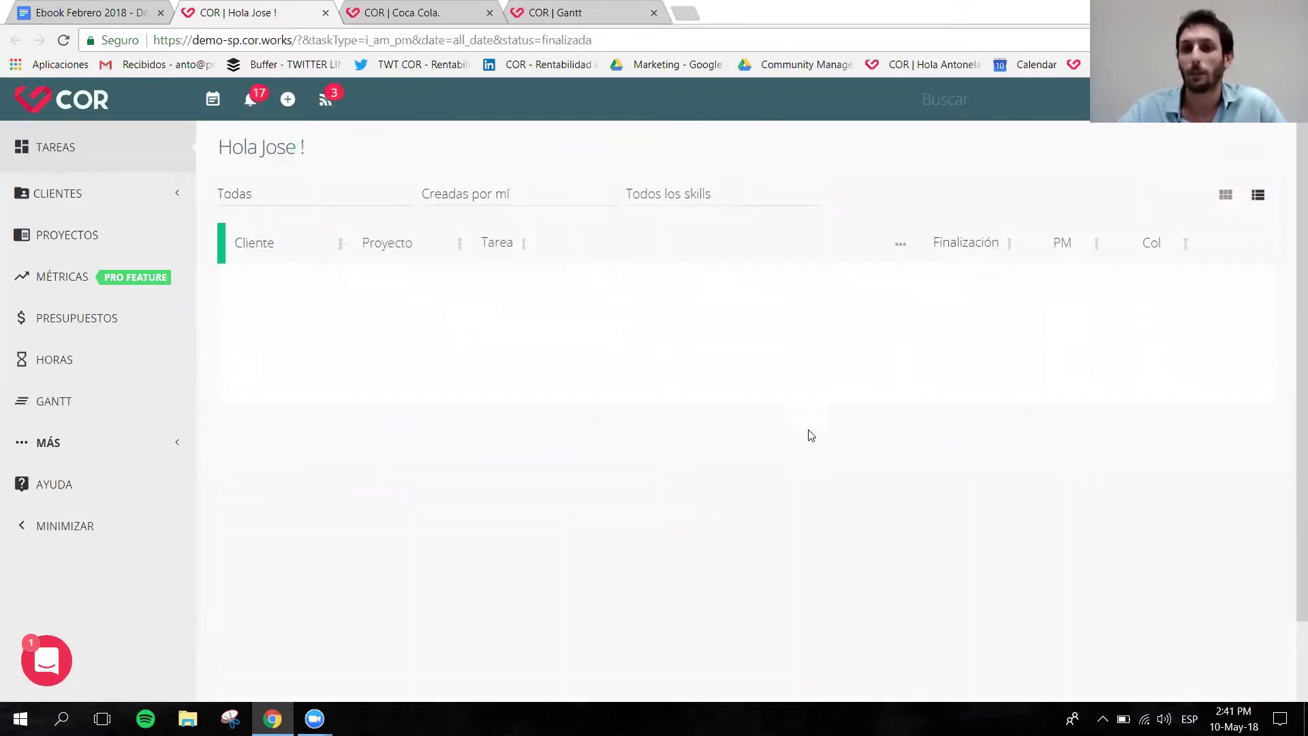
mouse_move(232, 250)
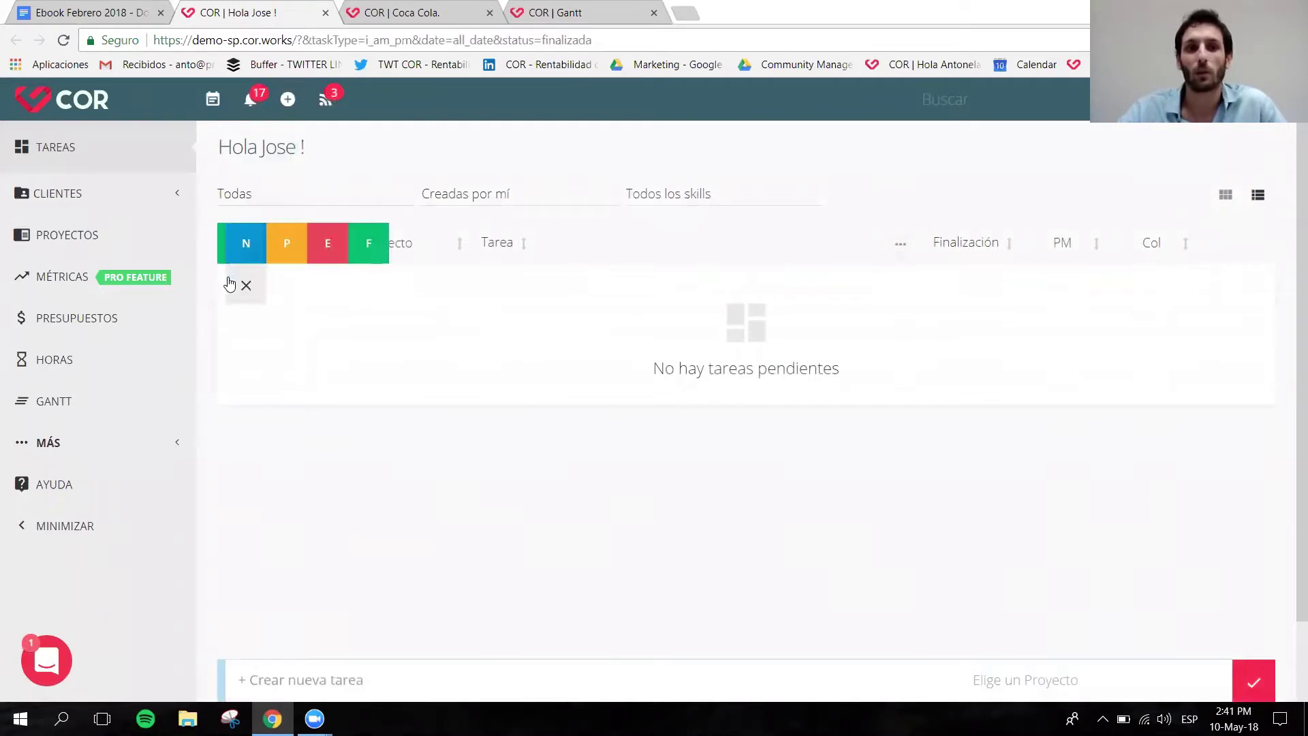
click(243, 283)
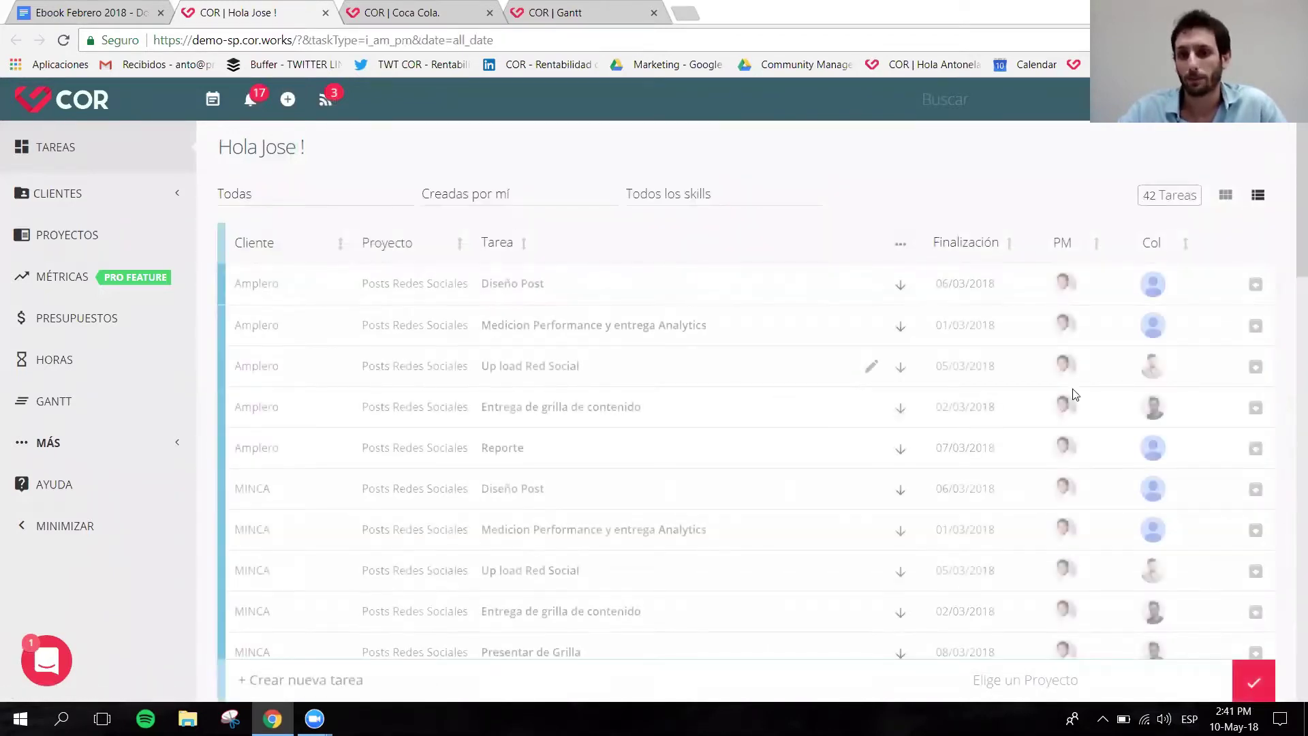
Step: Look through the tasks created by me and filter them to those in process
scroll(559, 388, down, 4)
scroll(559, 391, down, 7)
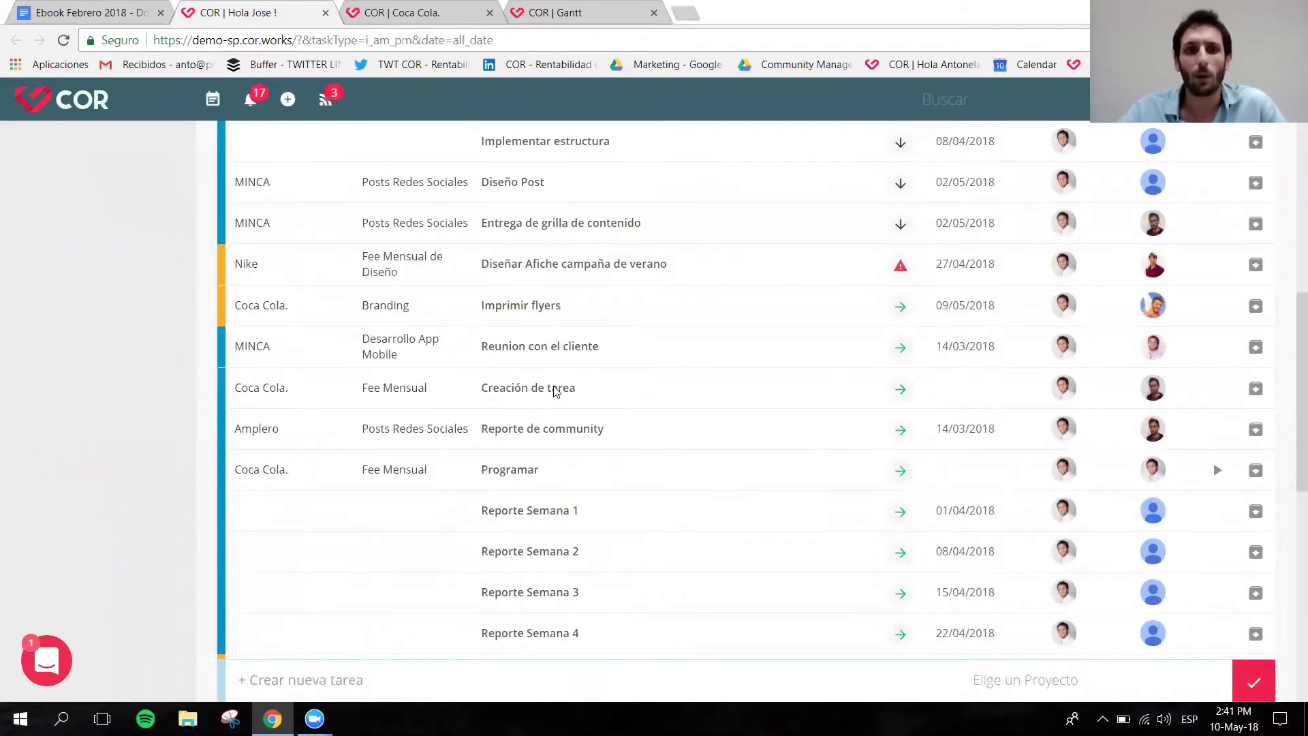
scroll(575, 409, up, 10)
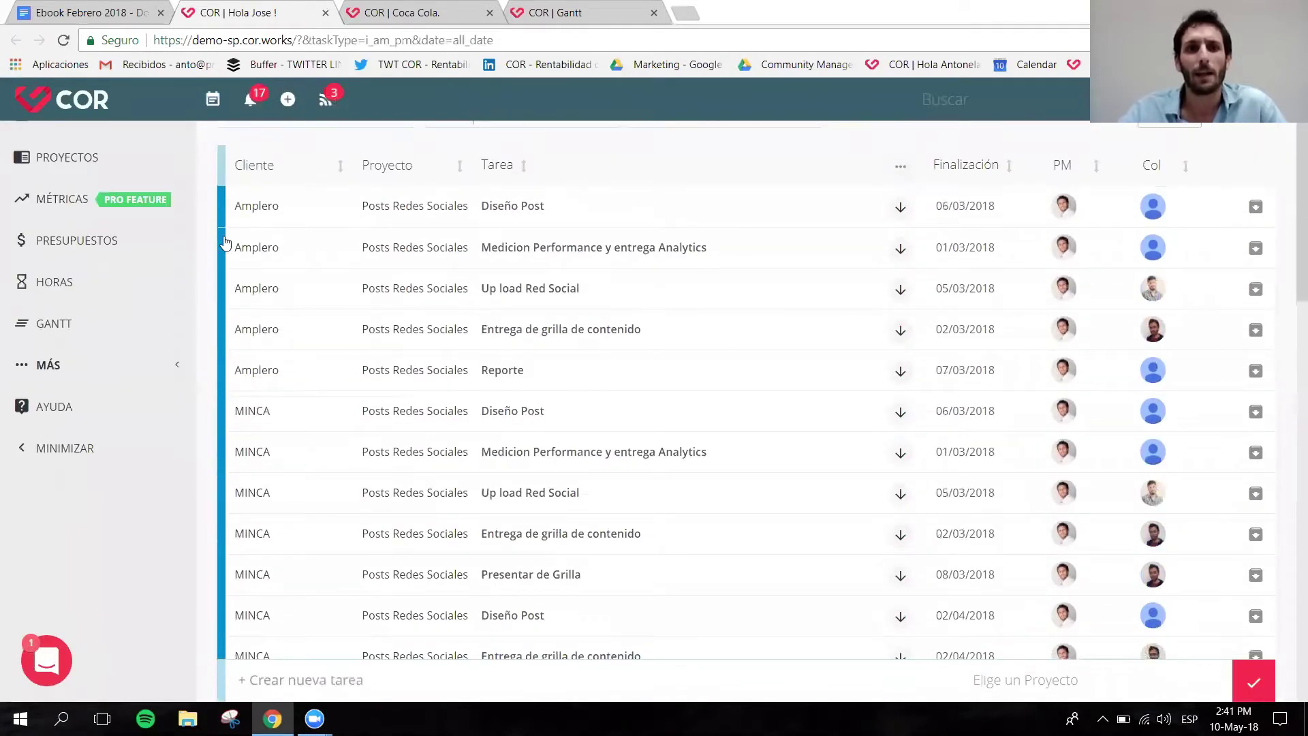
scroll(241, 251, up, 2)
click(291, 242)
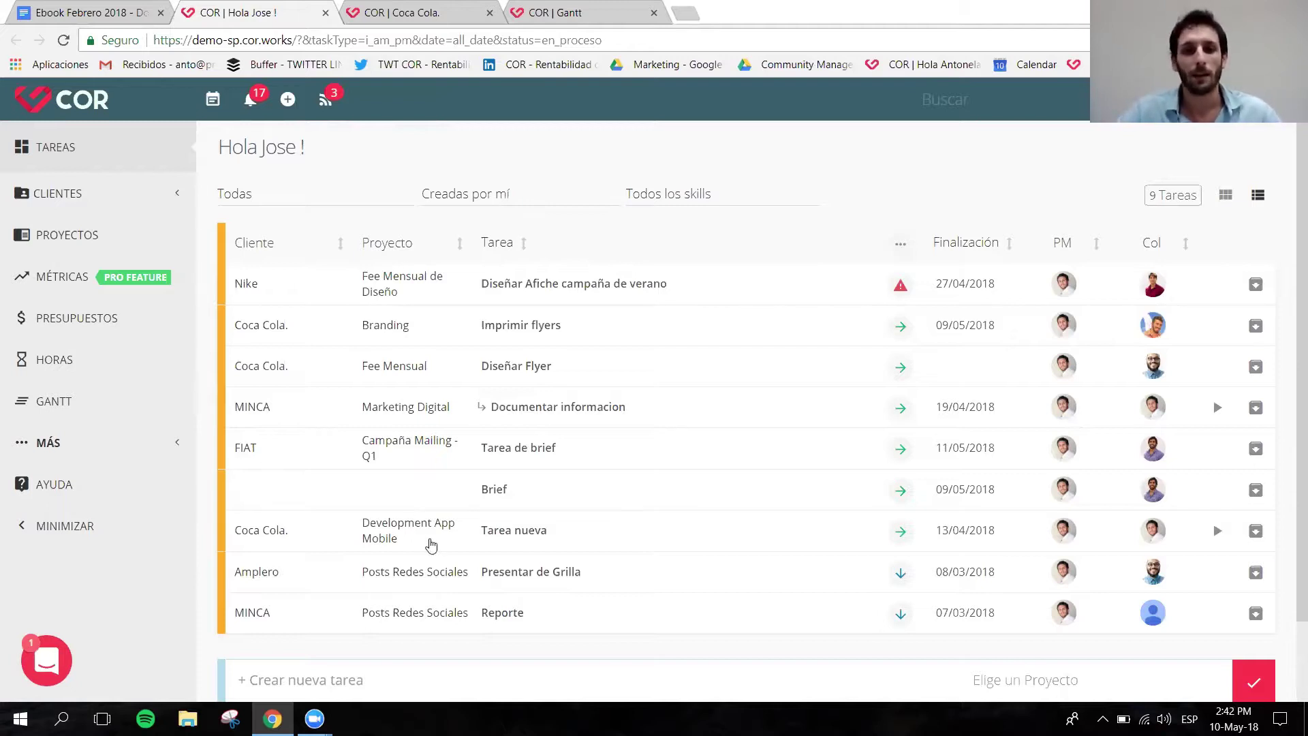
Step: Create a task named "Tarea nueva" in Coca Cola's Fee Mensual project and review its new row
click(364, 692)
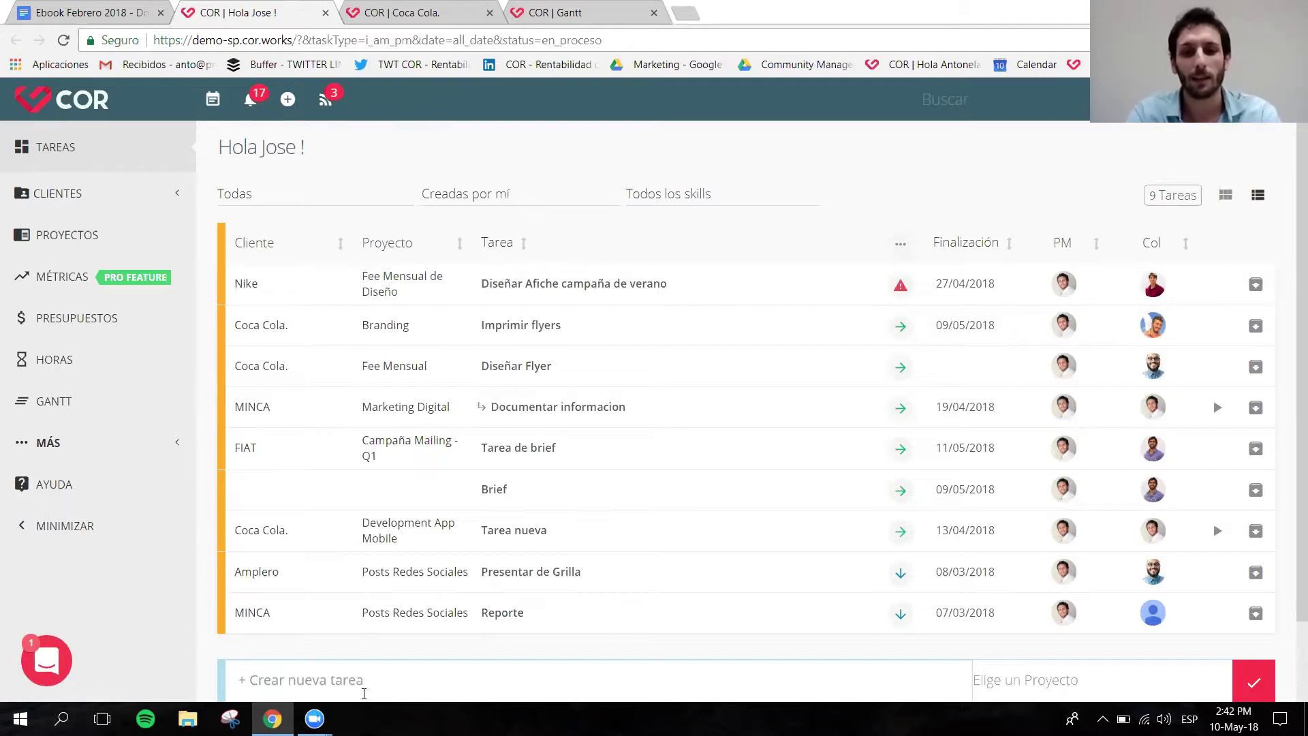
text(Tarea nueva)
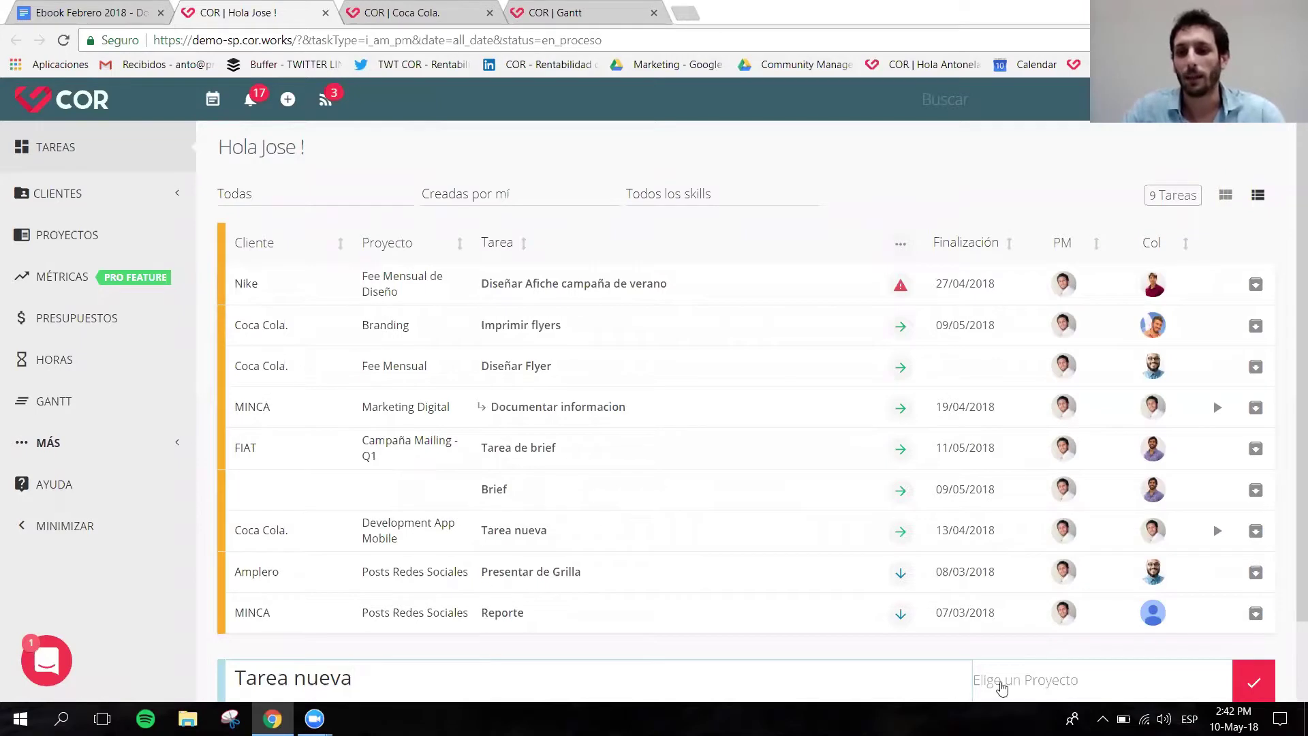
click(1026, 680)
click(1008, 469)
click(1244, 684)
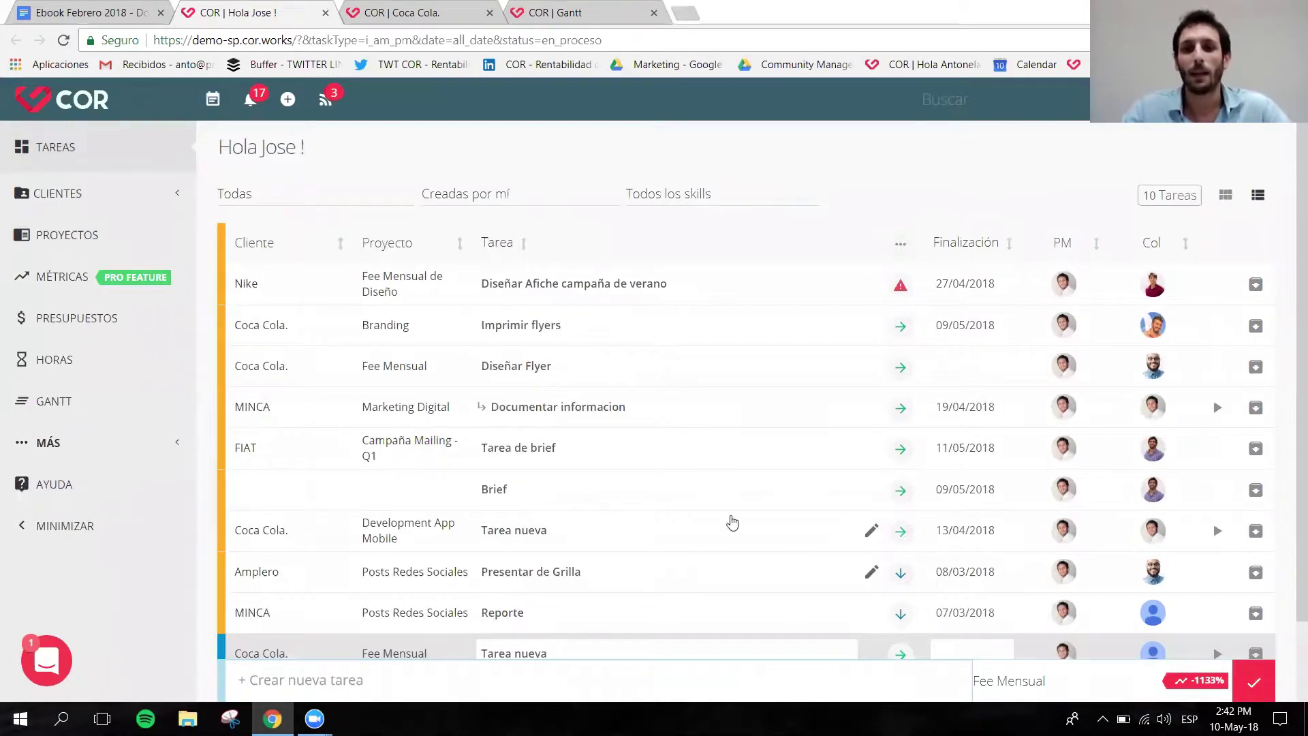
scroll(733, 558, down, 2)
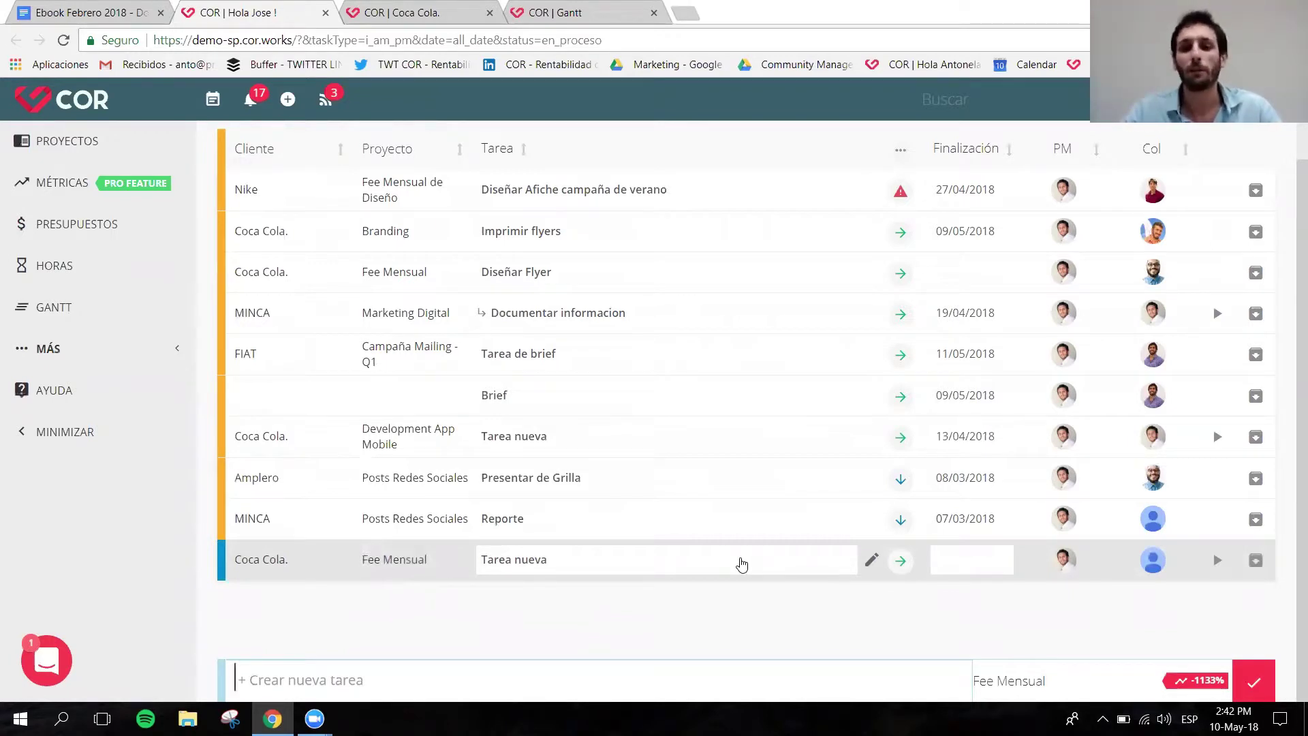
scroll(663, 569, up, 3)
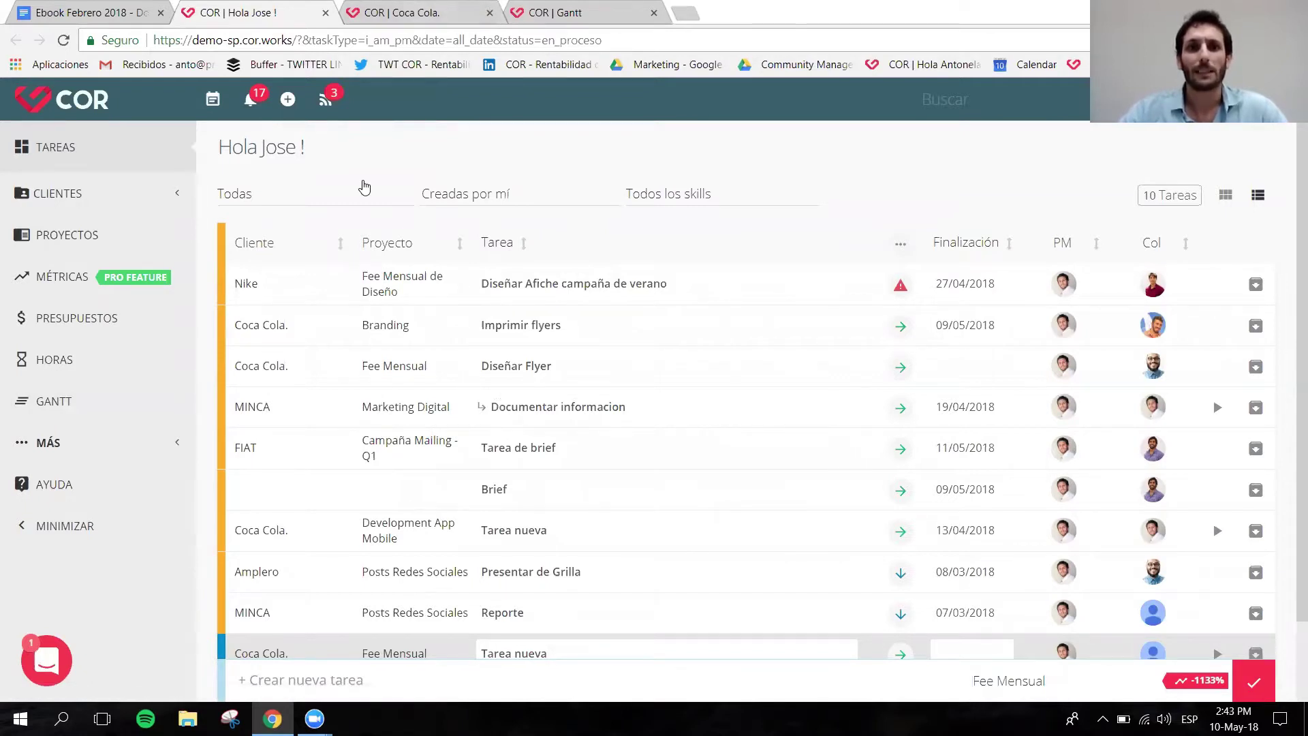
Step: Switch to the open Coca Cola project page and review the task list of Development App Mobile
key(ctrl+Tab)
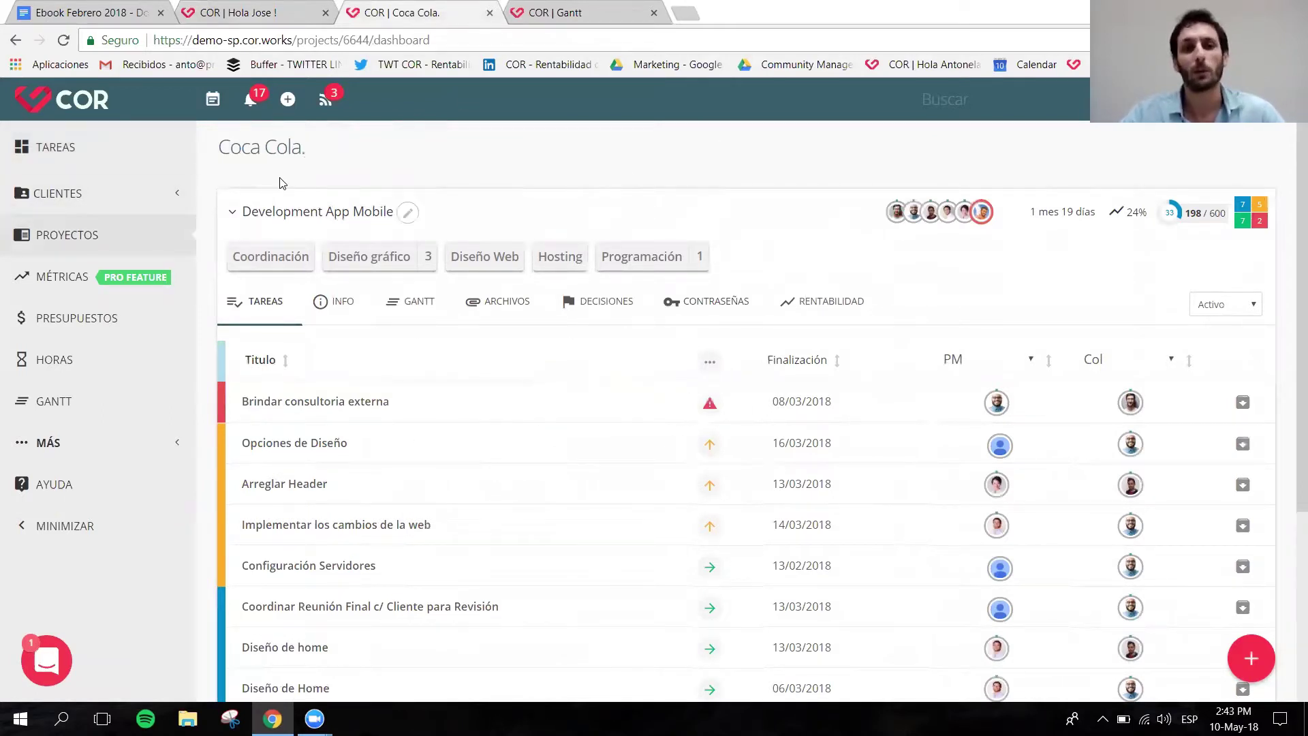
drag(236, 147, 269, 210)
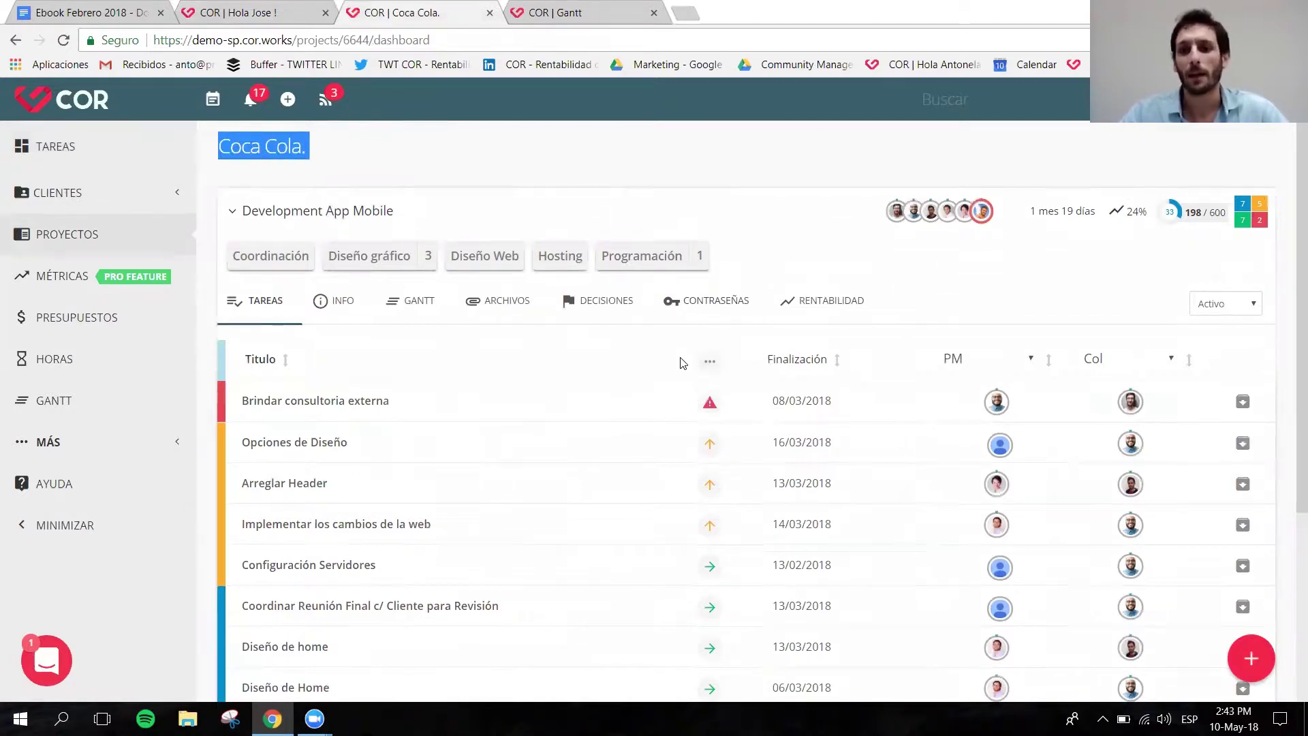
scroll(685, 374, down, 4)
scroll(627, 288, up, 4)
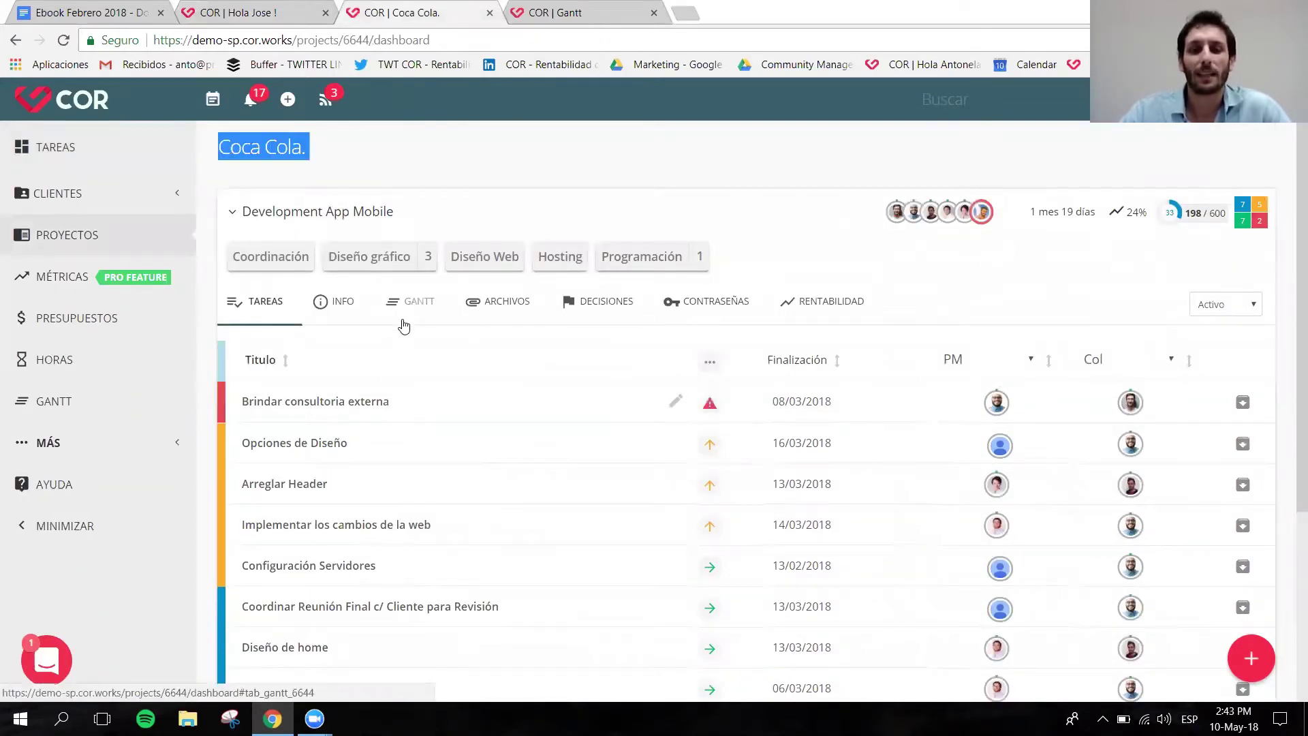
Step: Open the Gantt chart of the Development App Mobile project and examine its task timeline across February and March 2018
click(404, 326)
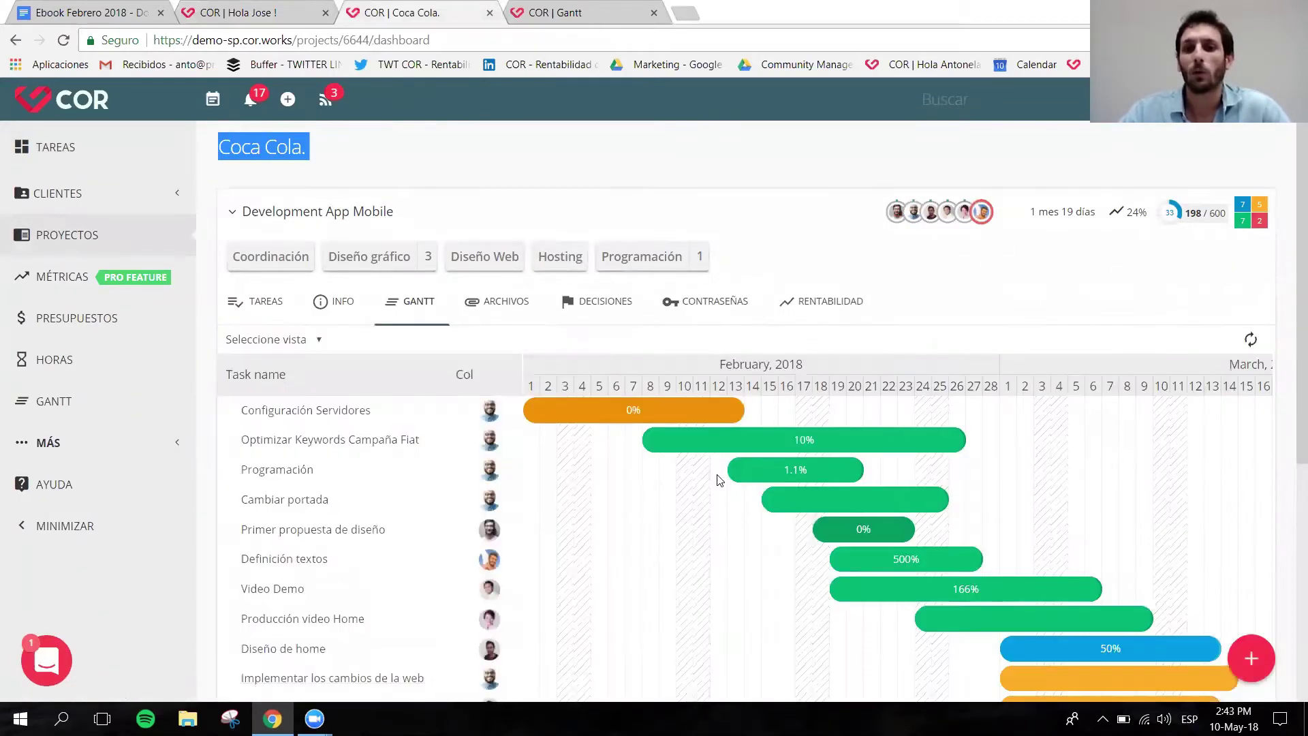
scroll(1125, 510, down, 3)
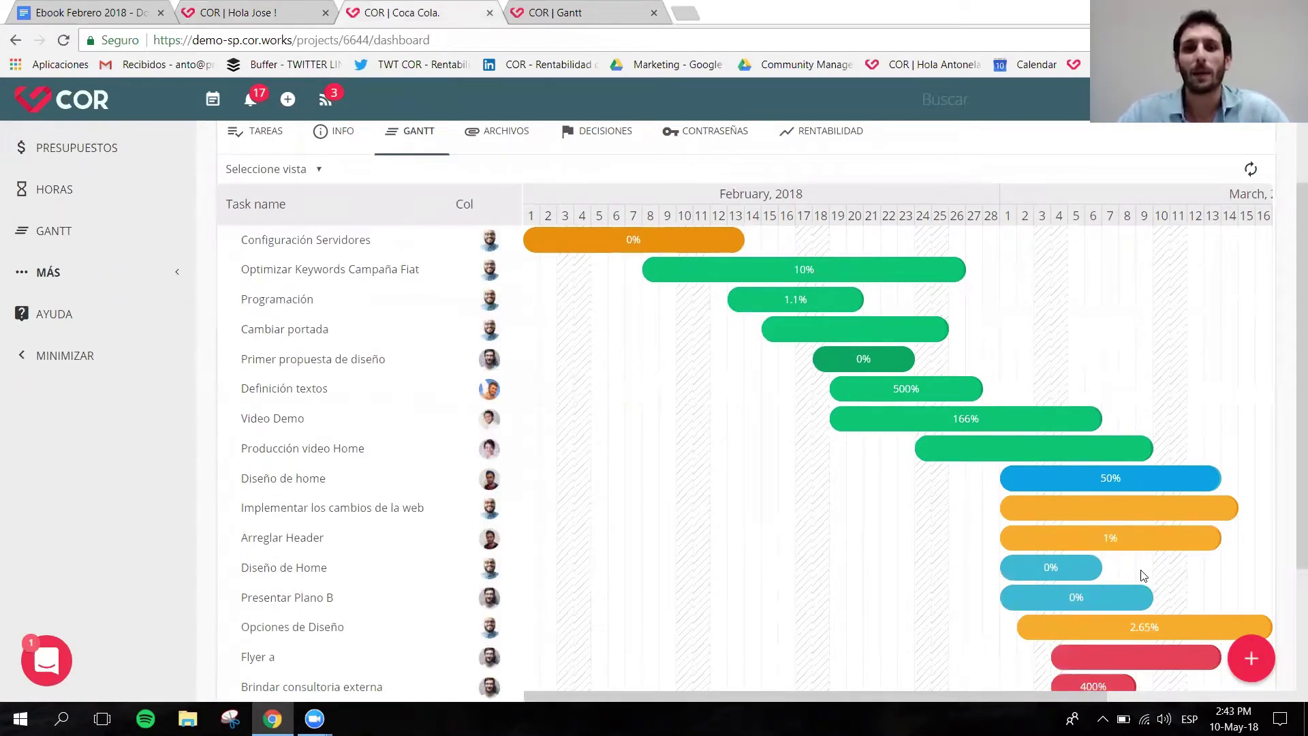
scroll(1287, 306, down, 1)
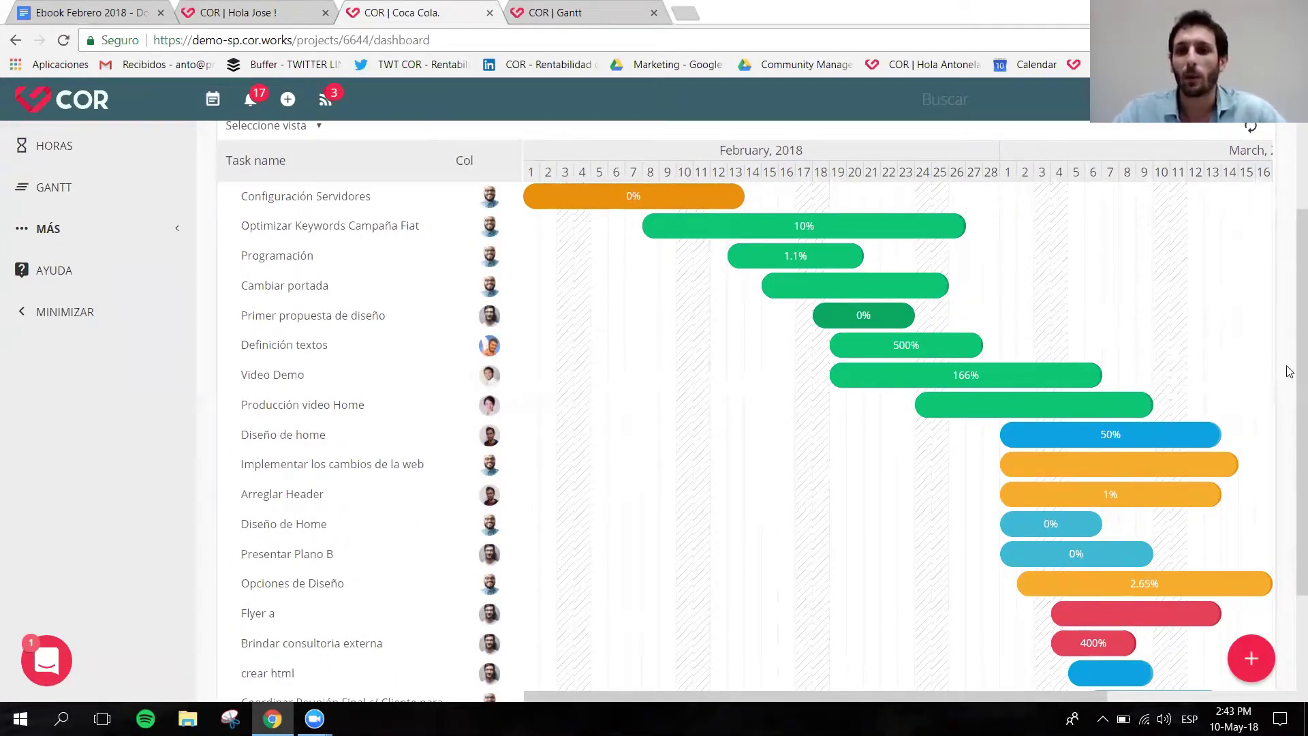
scroll(1288, 395, up, 1)
scroll(1268, 463, down, 4)
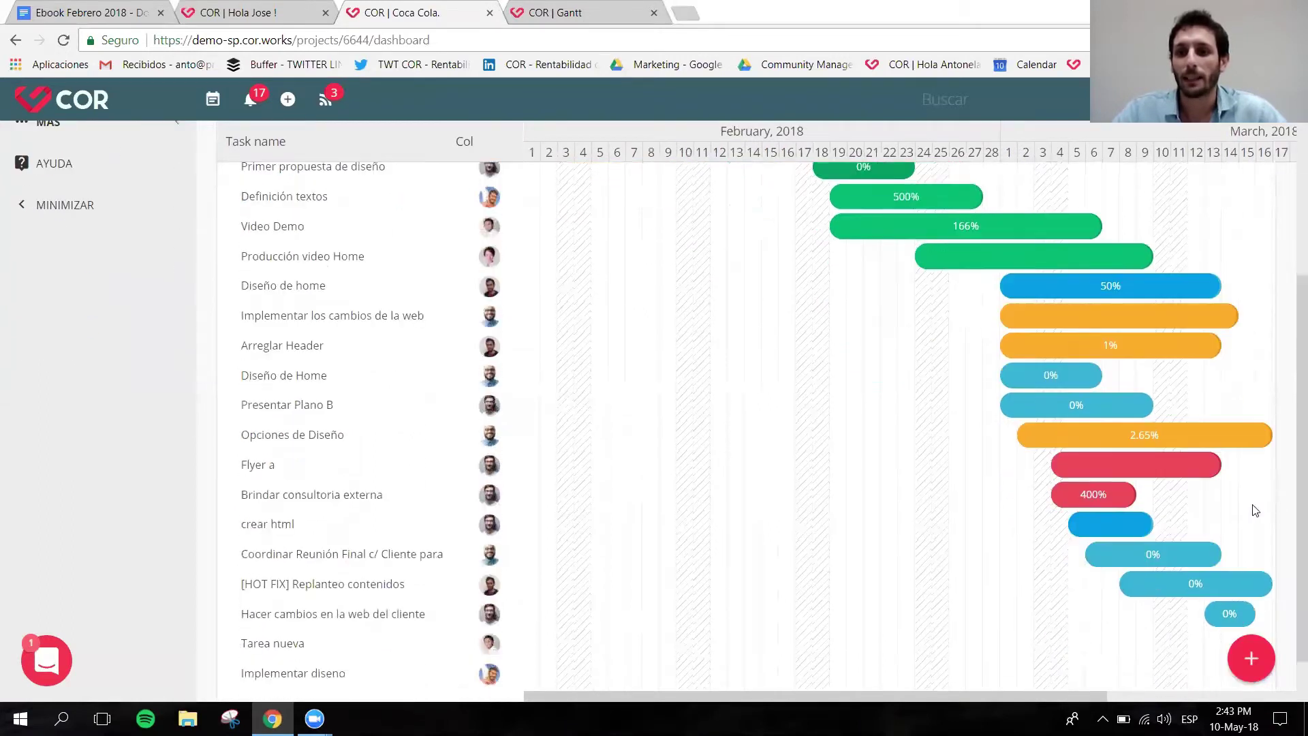
scroll(1097, 658, down, 1)
drag(1107, 698, 1160, 698)
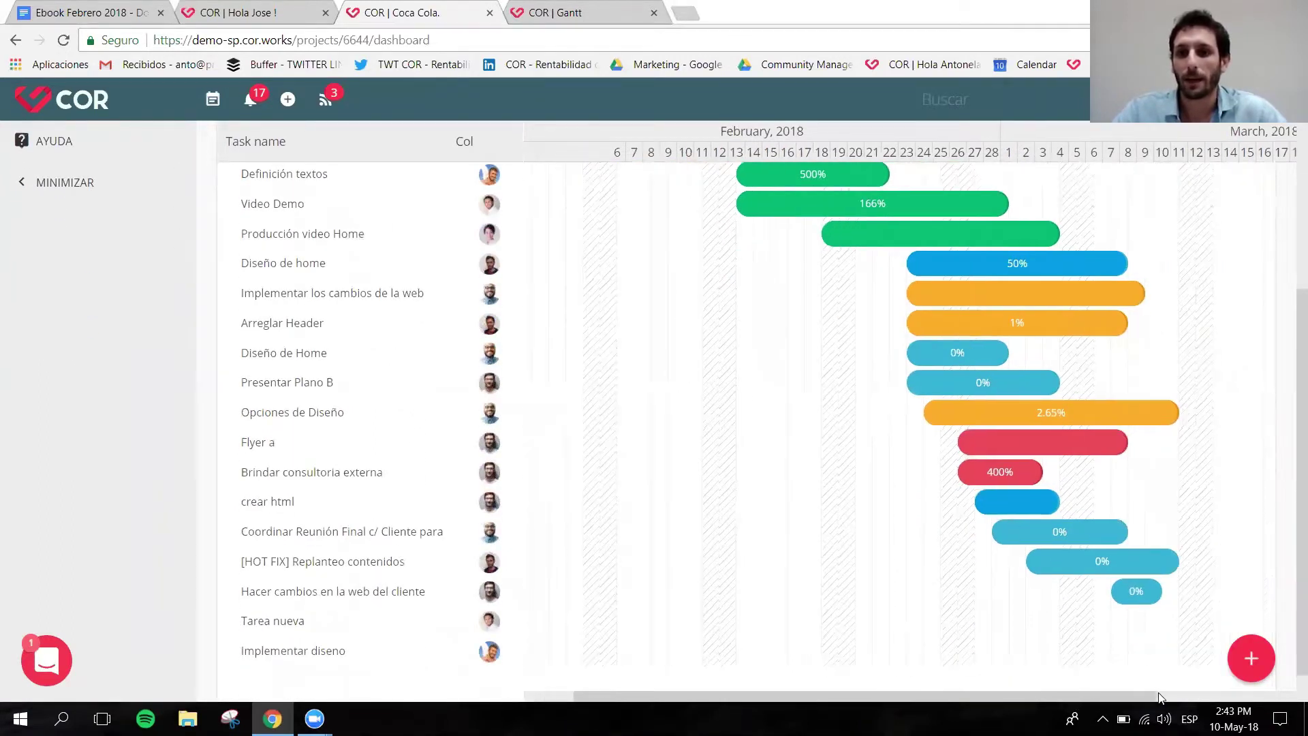
scroll(1288, 425, up, 4)
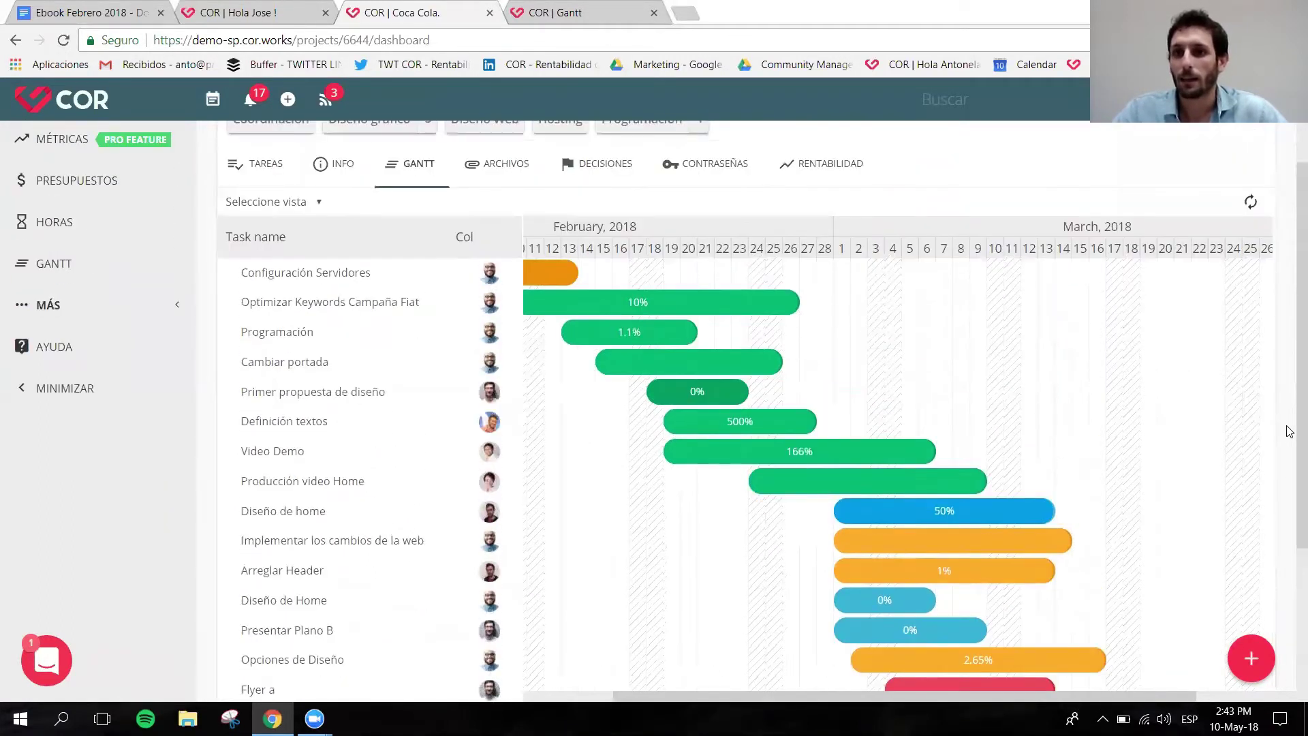
scroll(1288, 477, down, 3)
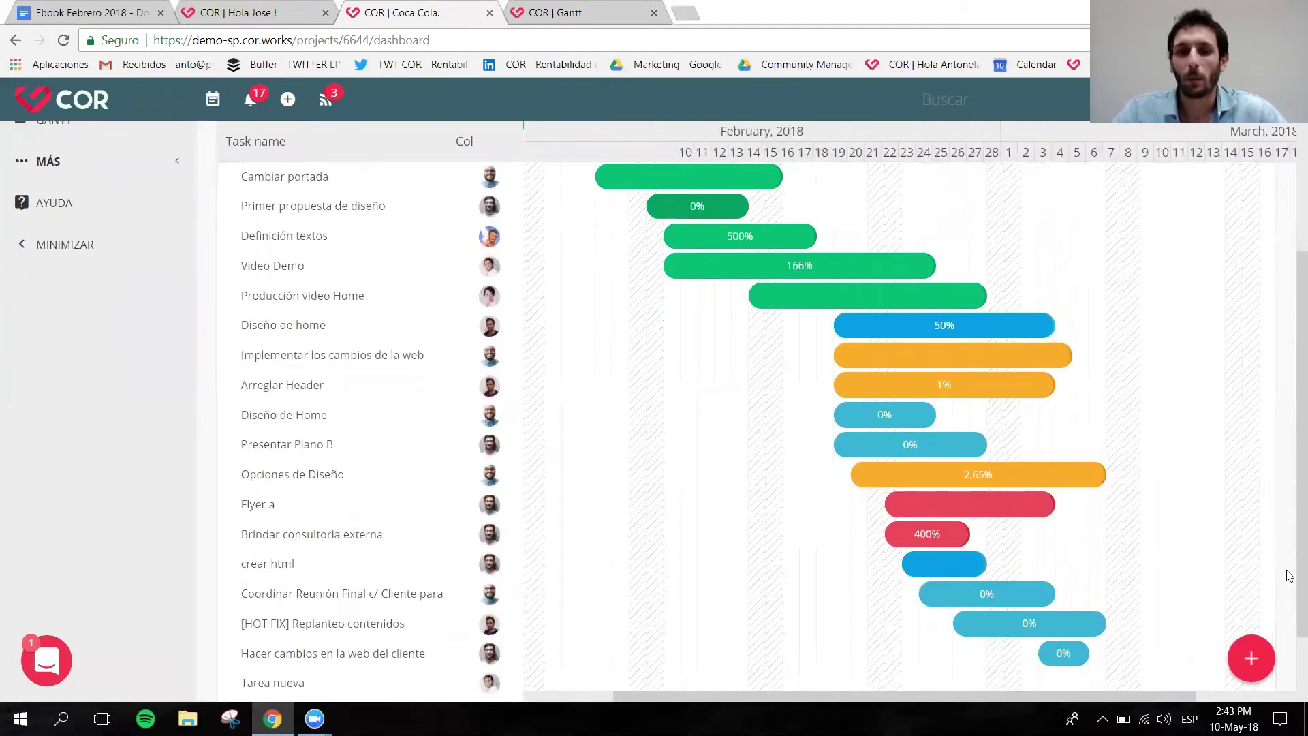
scroll(1289, 572, down, 1)
scroll(1289, 567, up, 1)
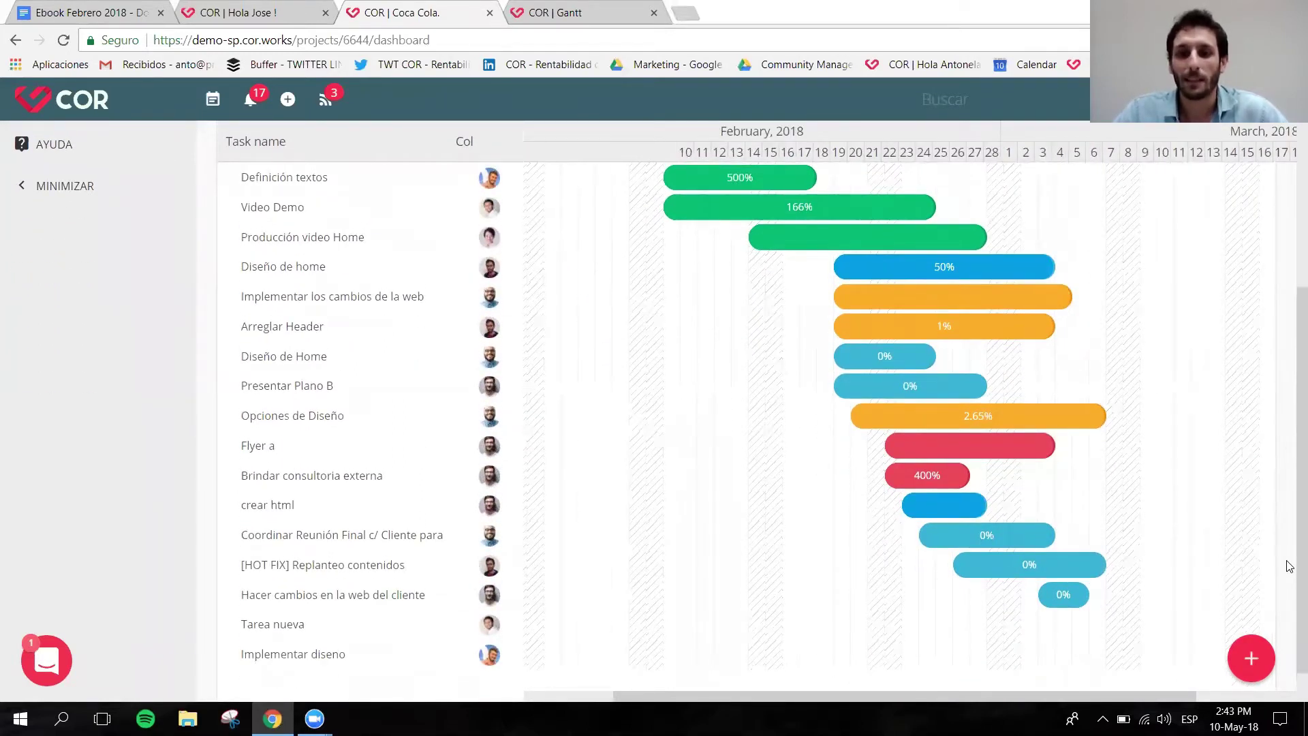
scroll(1289, 565, up, 2)
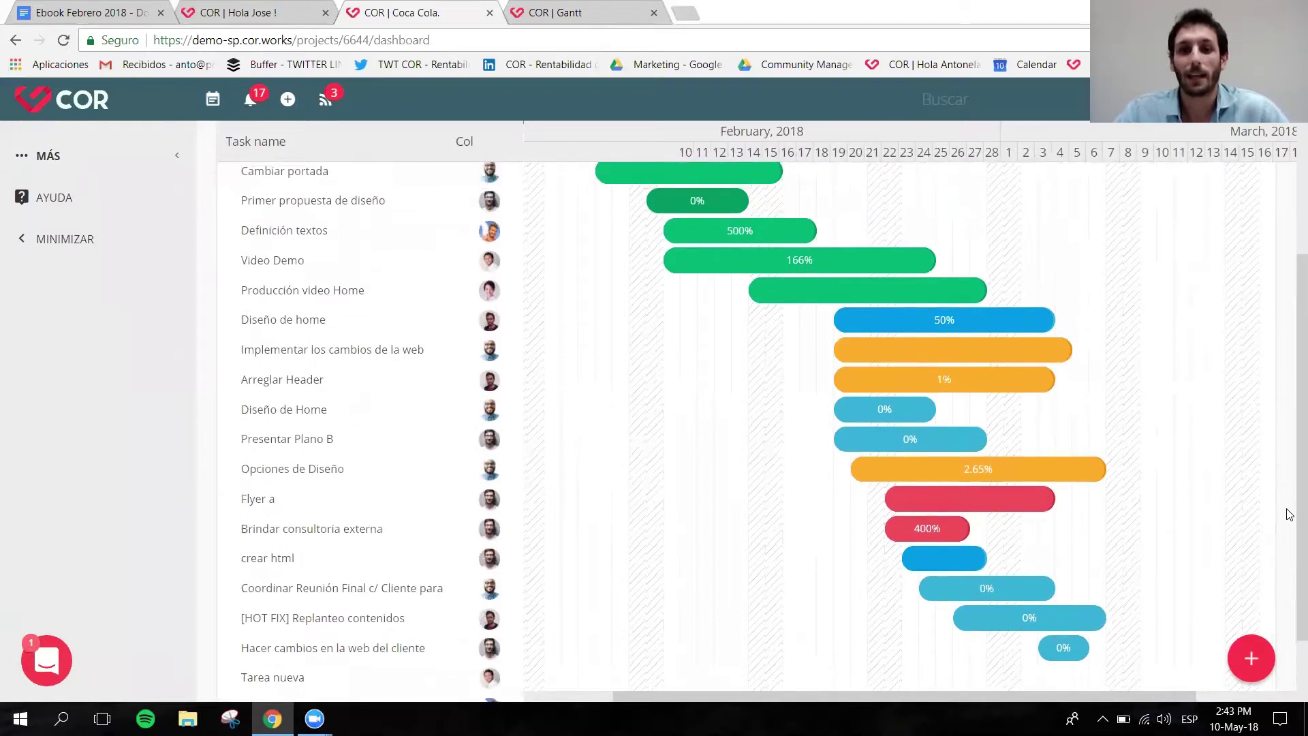
scroll(1290, 488, up, 2)
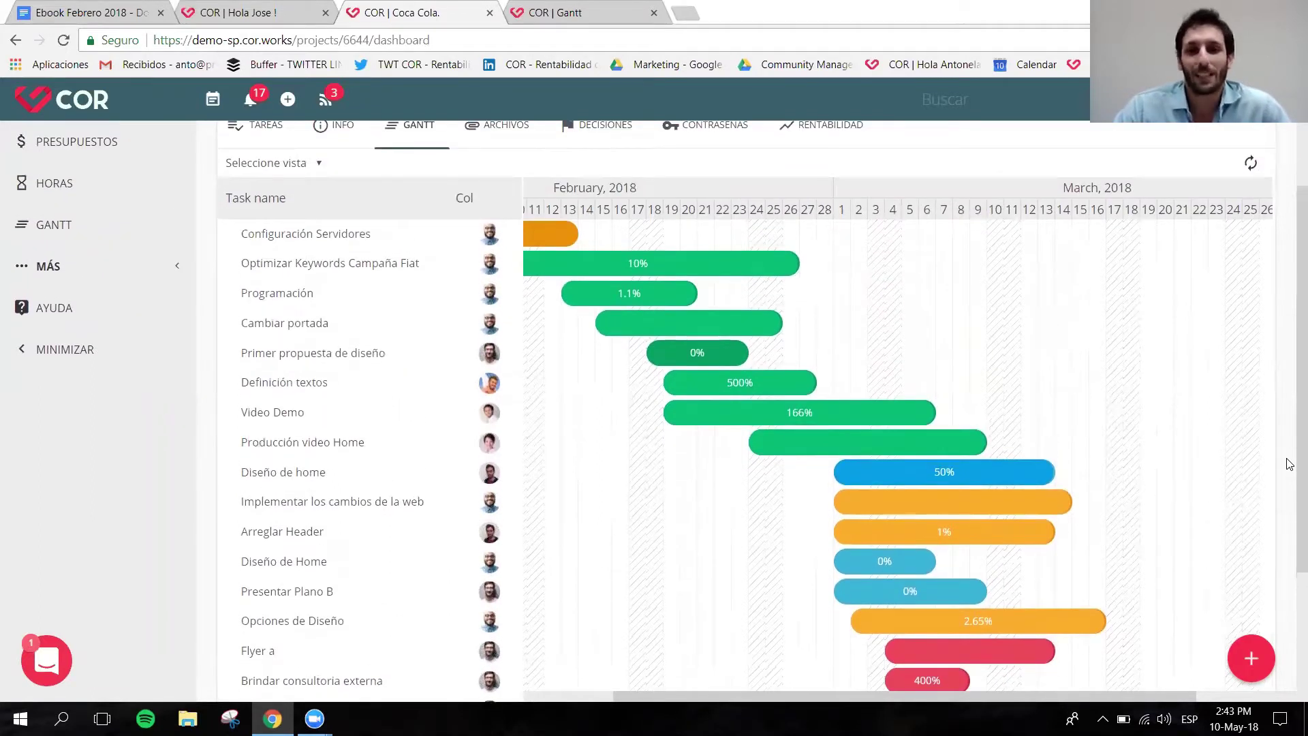
scroll(1290, 462, down, 2)
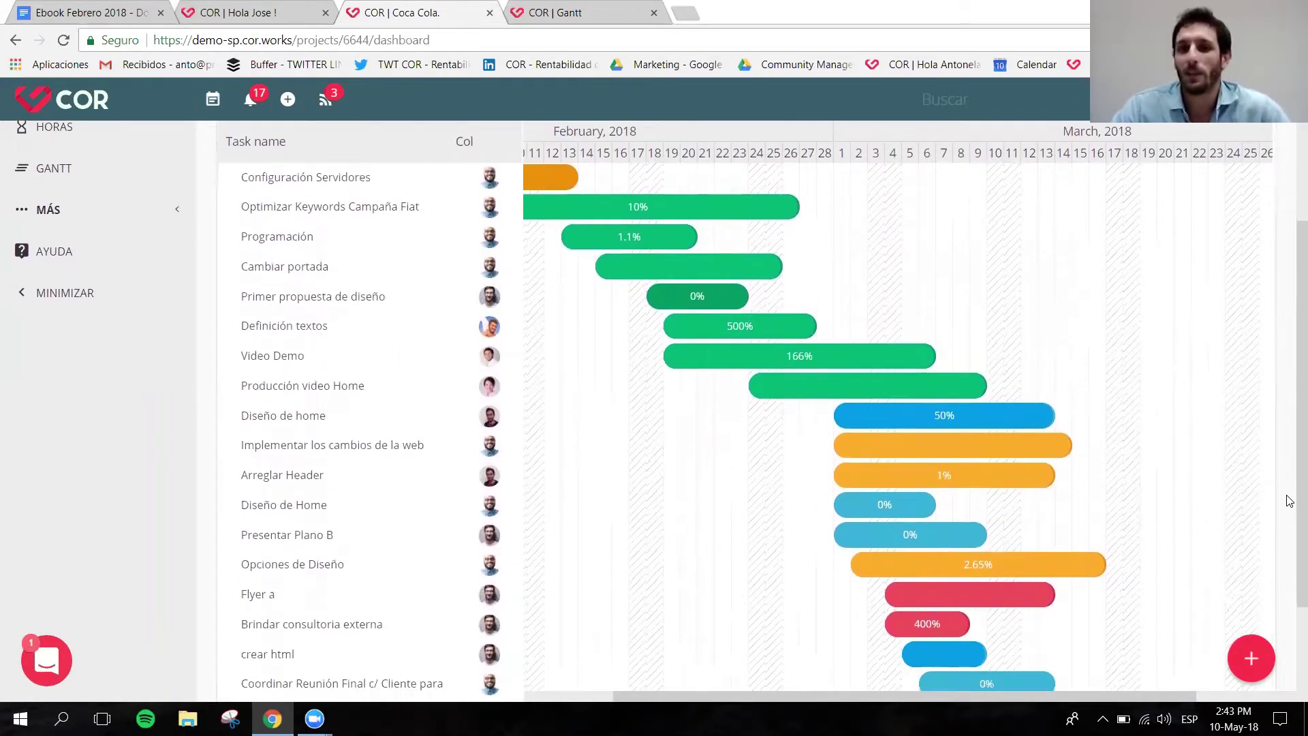
scroll(1289, 472, up, 2)
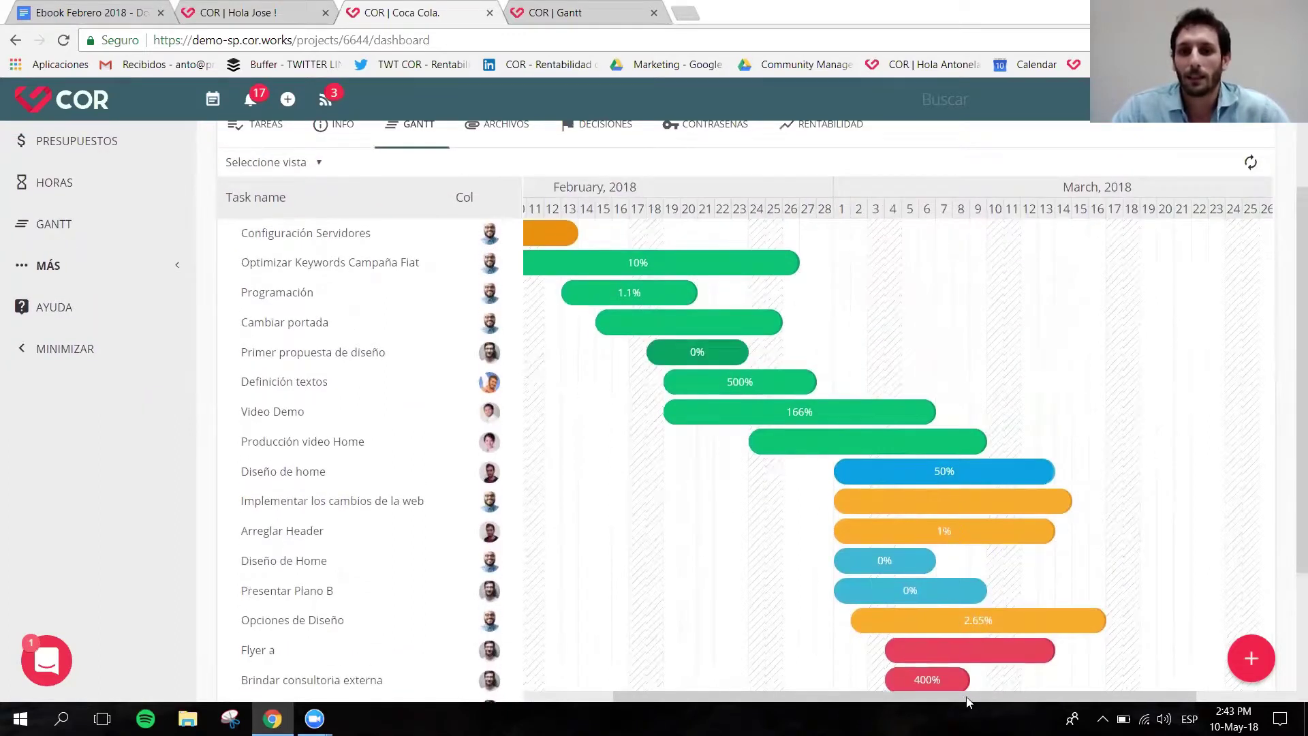
drag(896, 698, 815, 699)
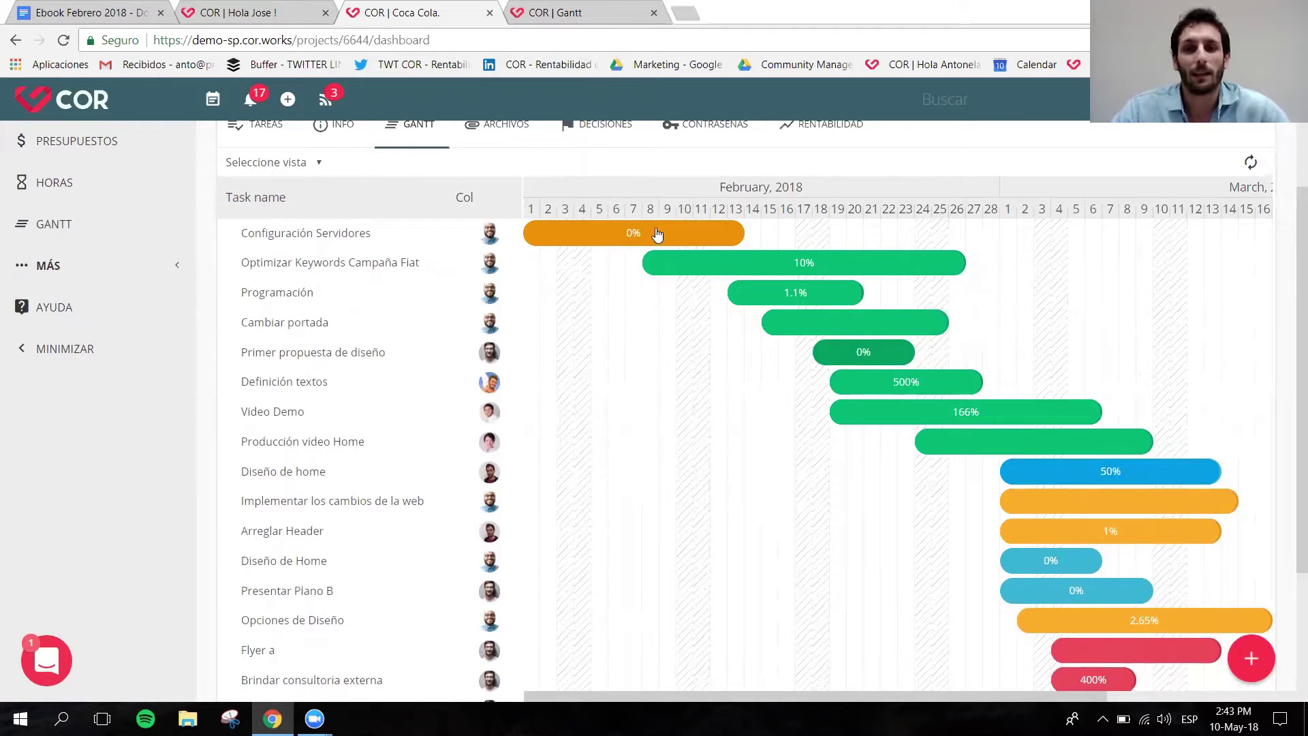
scroll(1084, 678, right, 2)
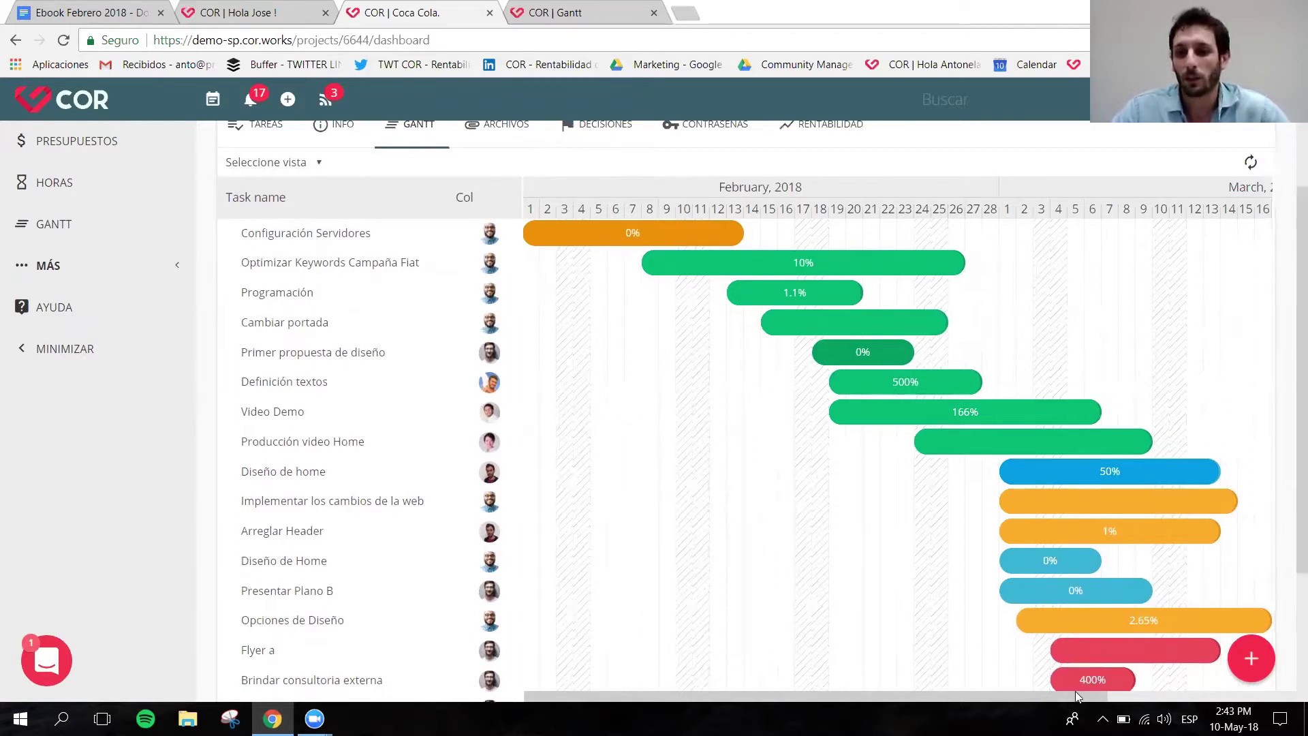
scroll(1087, 674, right, 1)
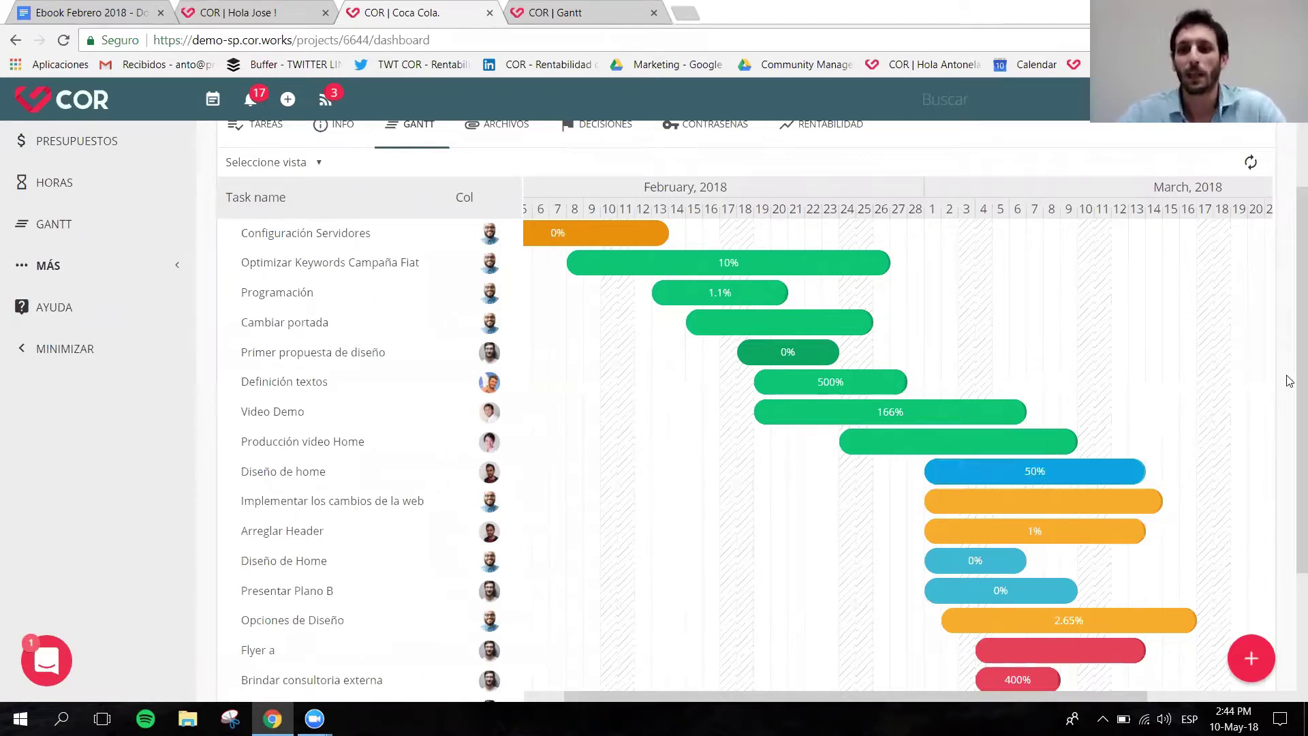
Step: Review the rest of the project's Gantt chart down to its last tasks, Tarea nueva and Implementar diseno
scroll(1289, 396, down, 3)
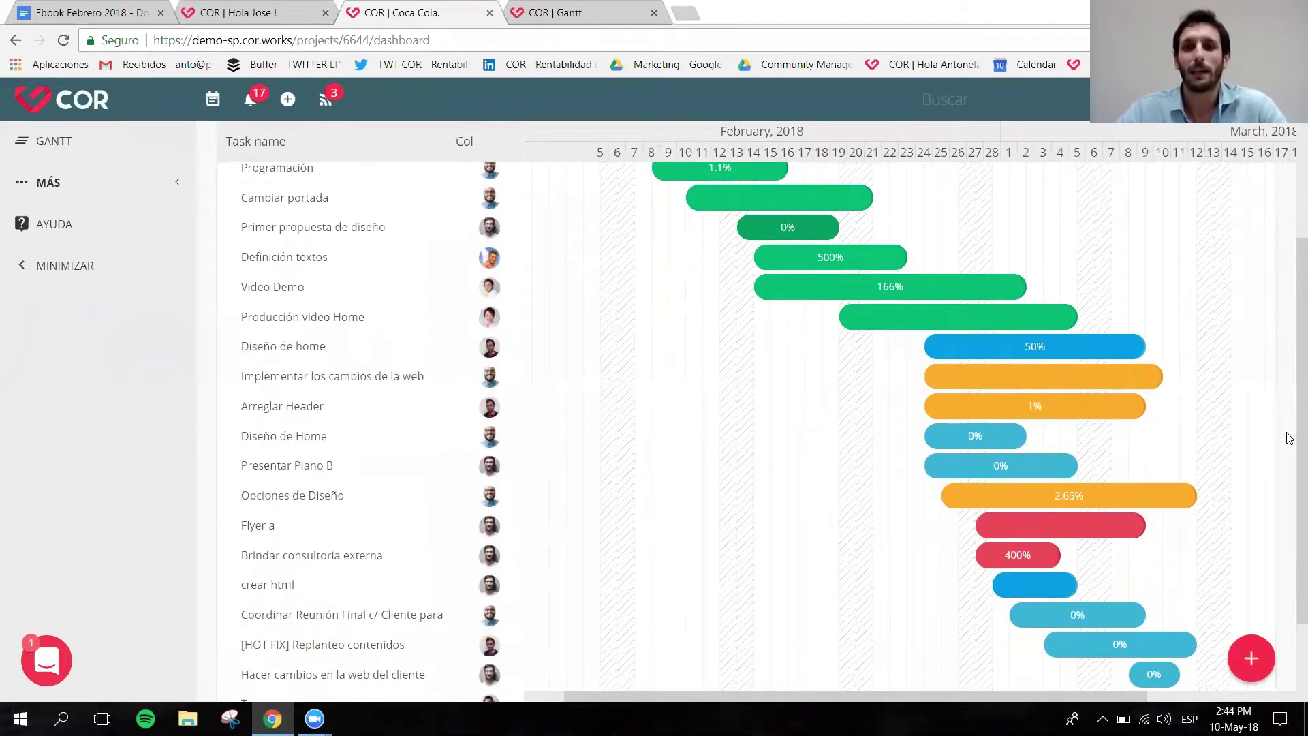
scroll(1289, 437, down, 3)
scroll(1289, 511, down, 1)
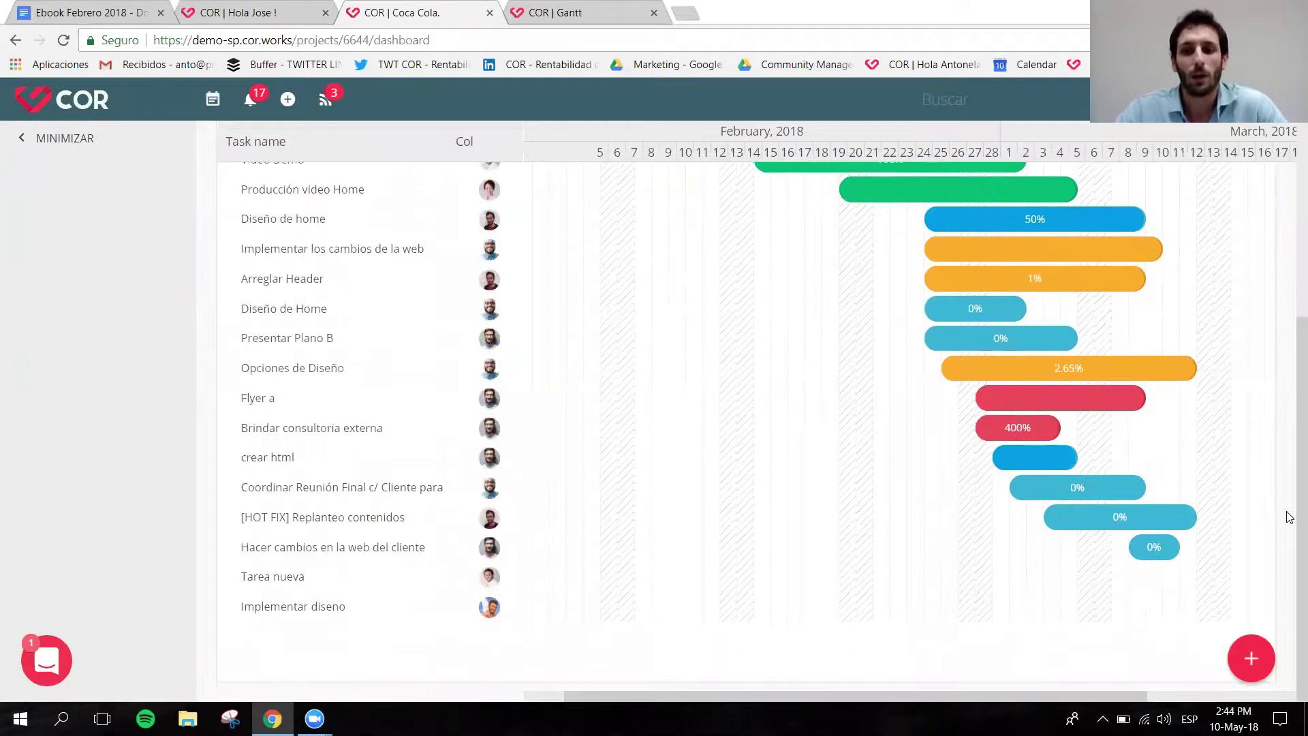
scroll(1290, 574, up, 4)
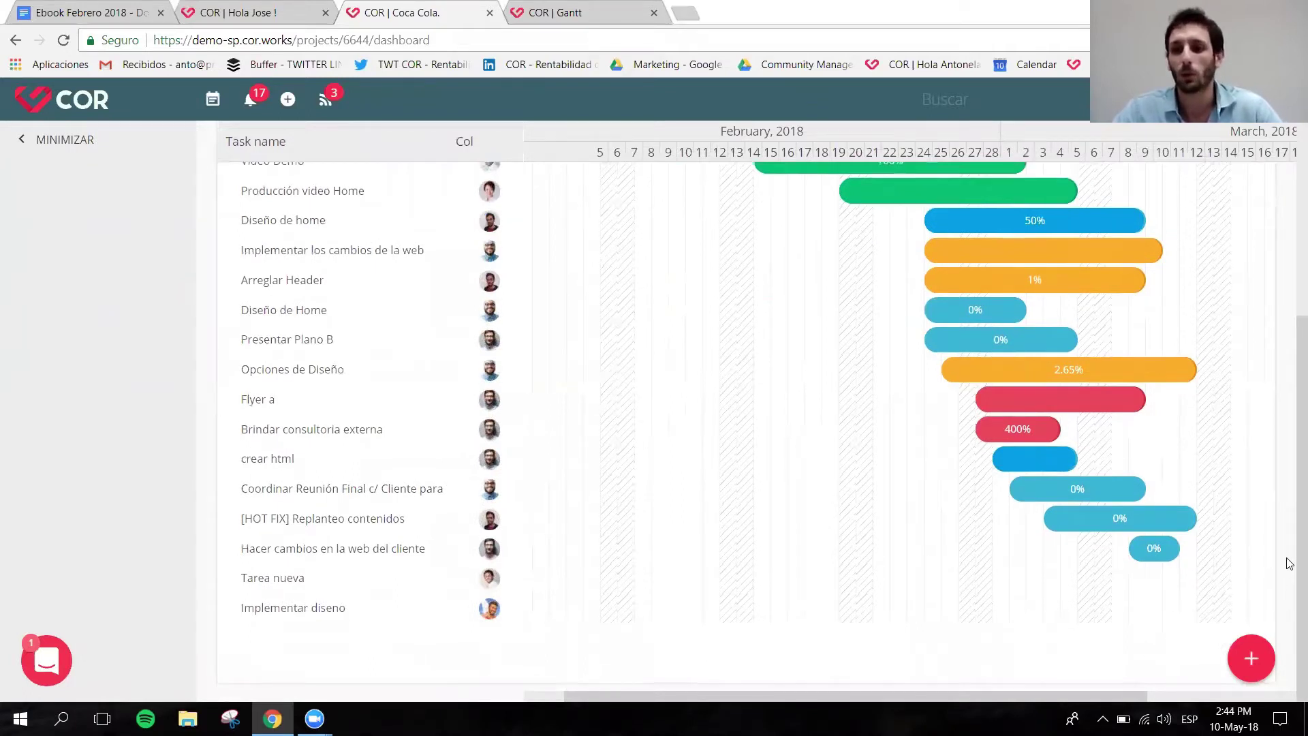
scroll(1289, 471, up, 5)
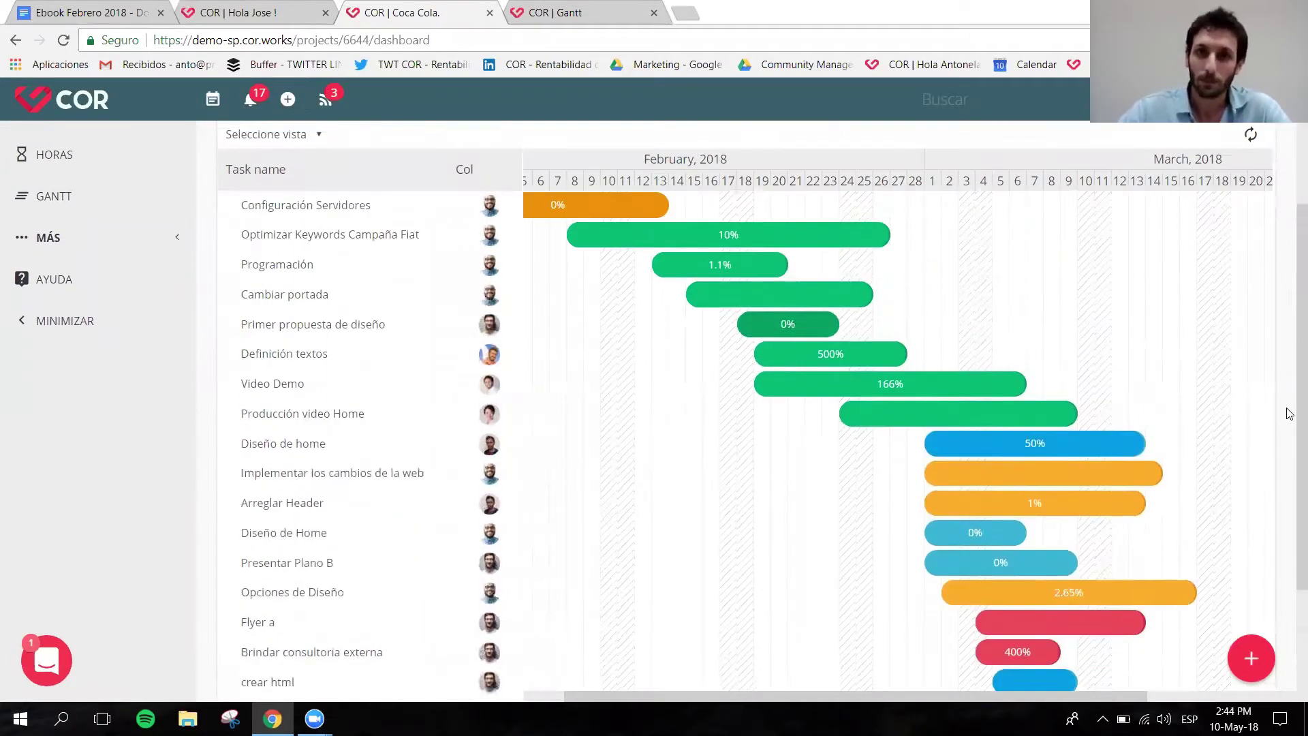
Step: Reschedule Diseño de home to start about 15 March, Implementar los cambios de la web about 19 March, and Arreglar Header about 23 March
mouse_move(1000, 668)
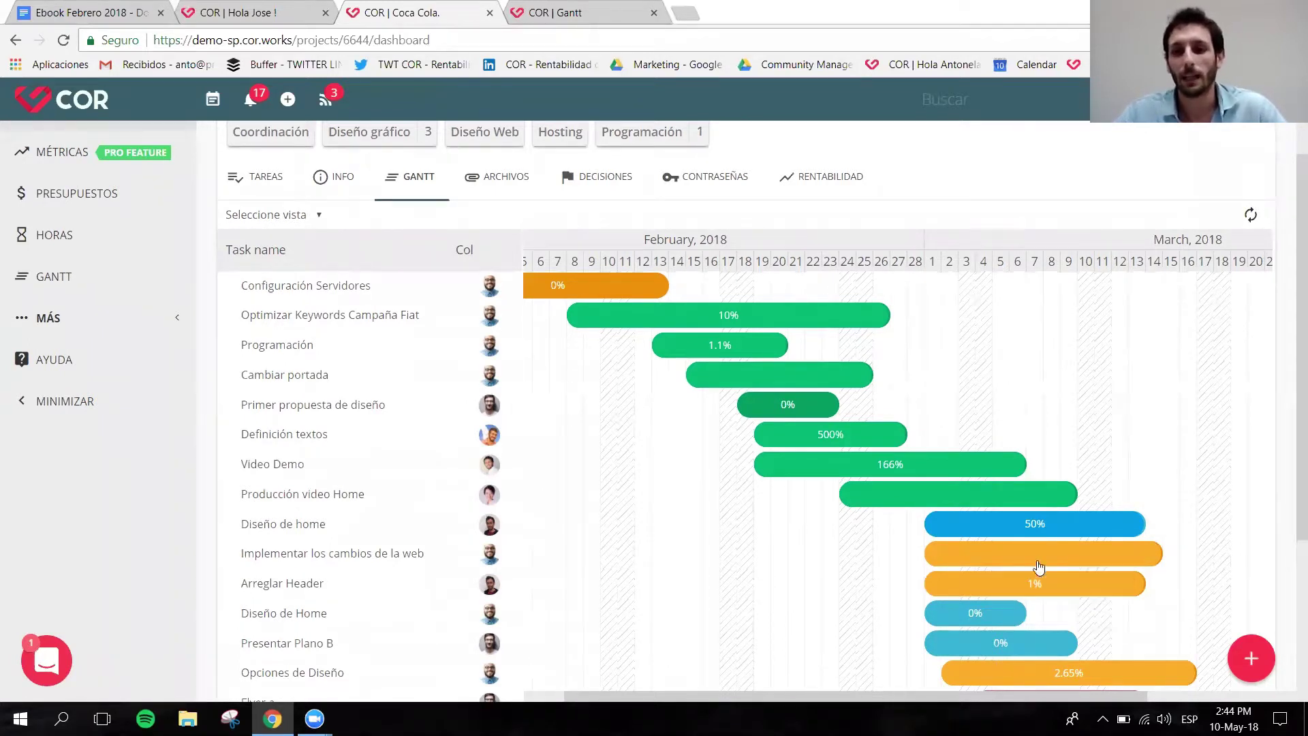
drag(984, 523, 1209, 519)
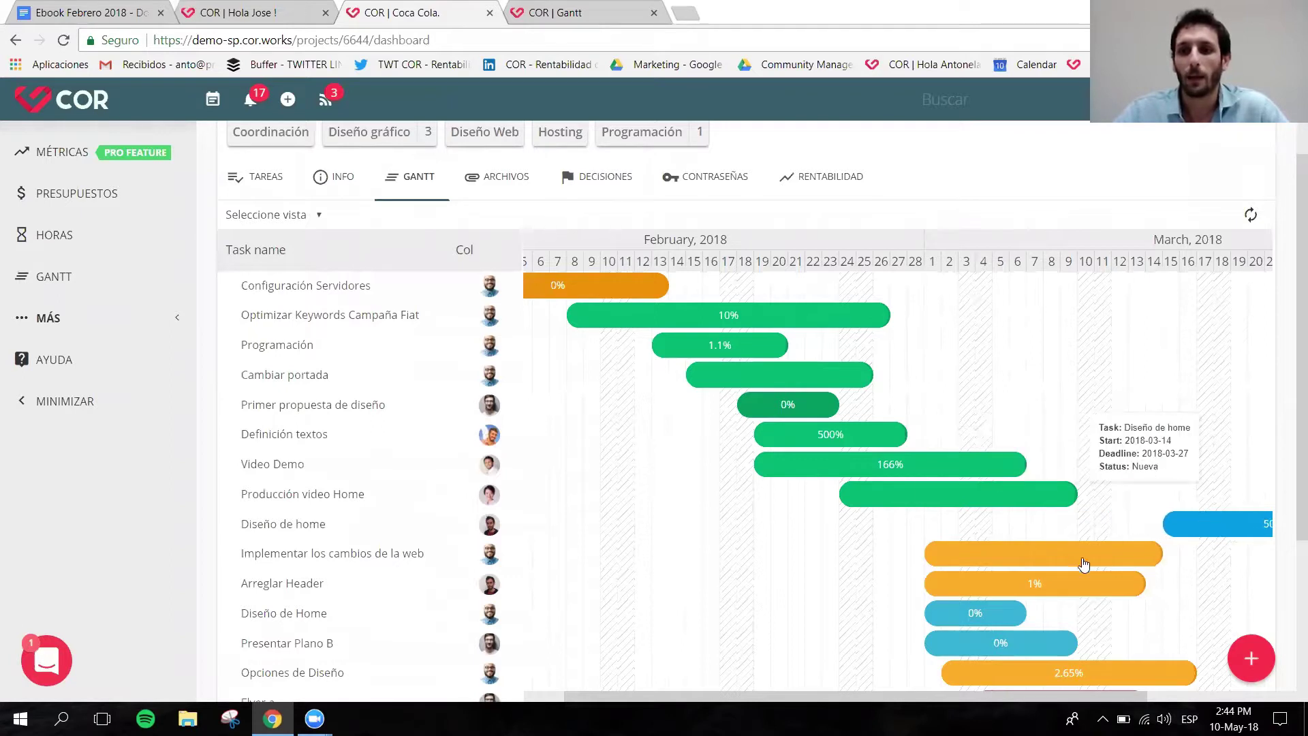
drag(1073, 553, 1162, 556)
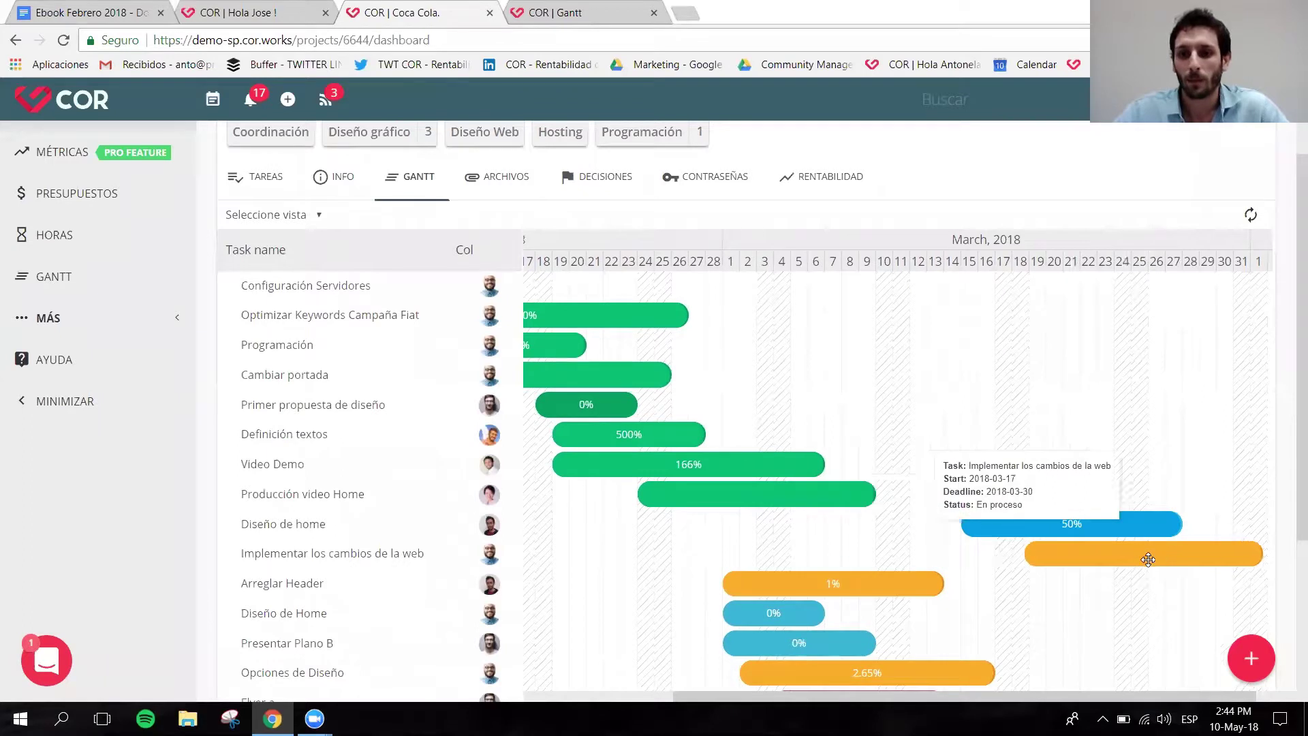
drag(982, 581, 1206, 583)
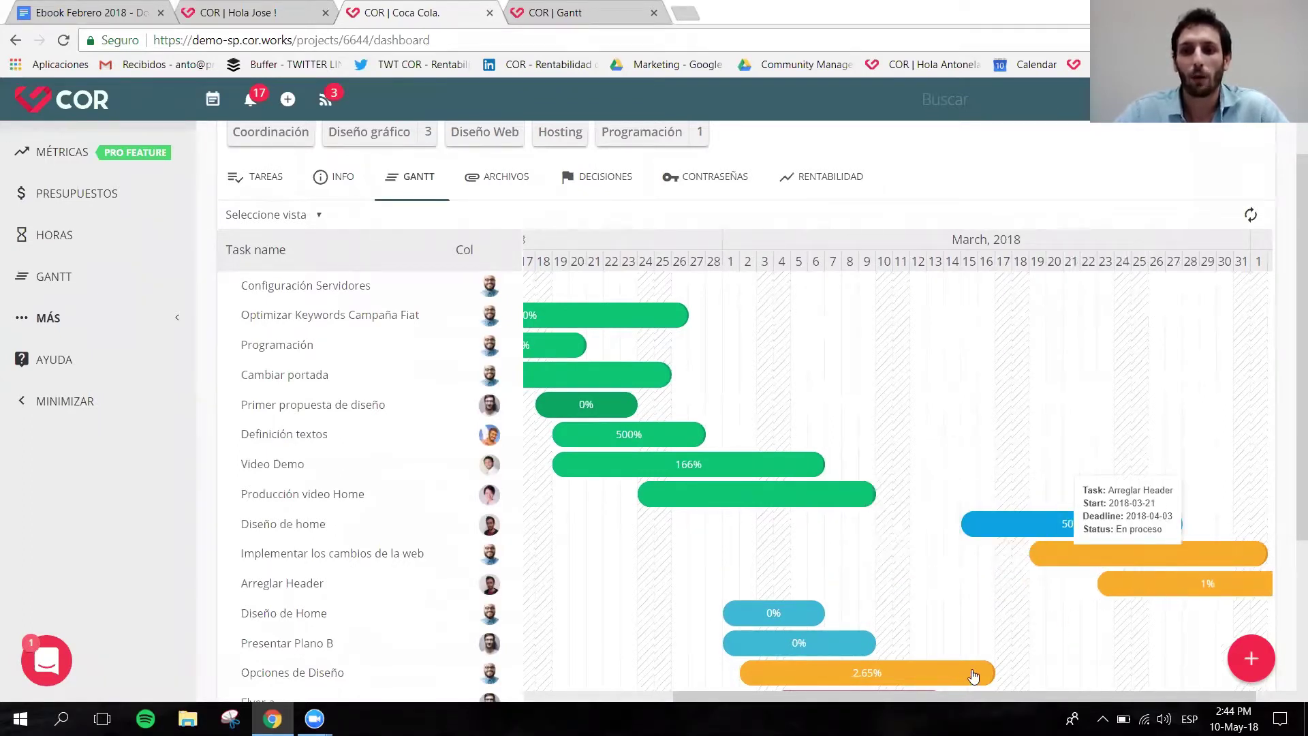